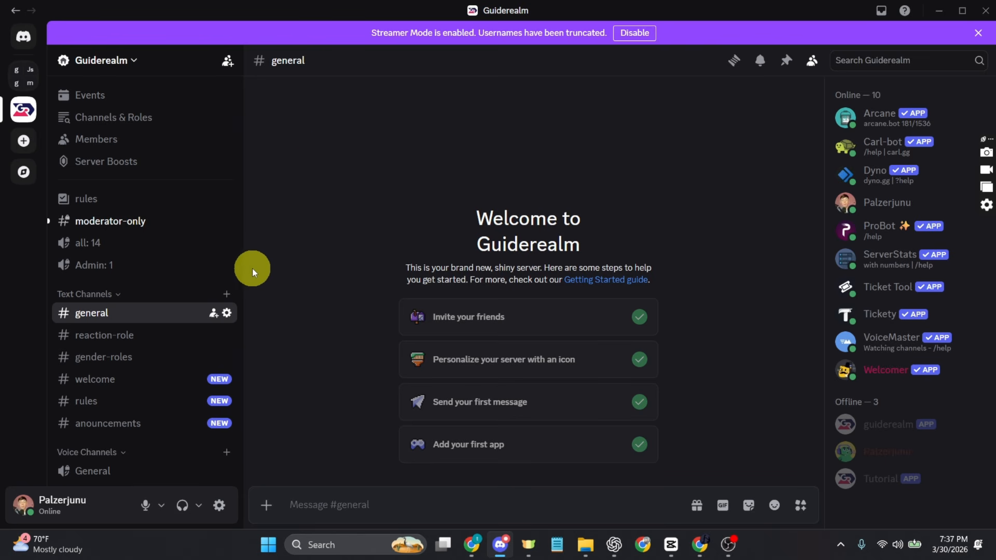
Step: Create a text channel named general-info in the Text Channels category
click(226, 296)
click(410, 361)
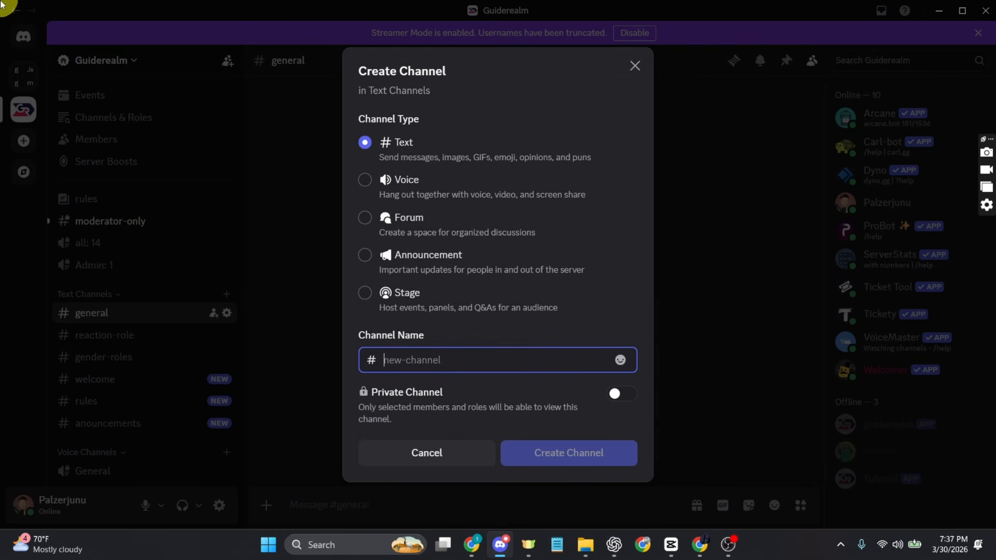
text(general-info)
click(414, 358)
click(591, 455)
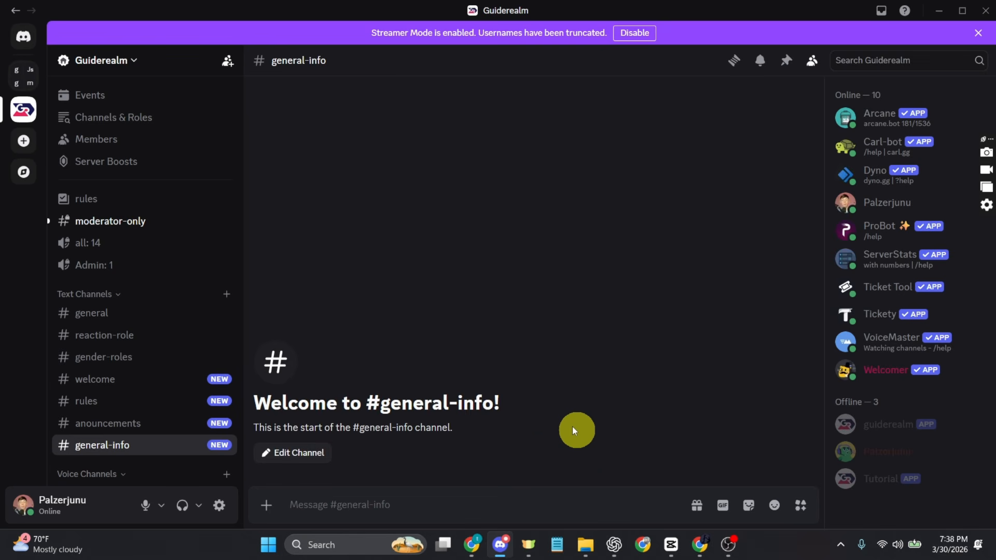
click(297, 451)
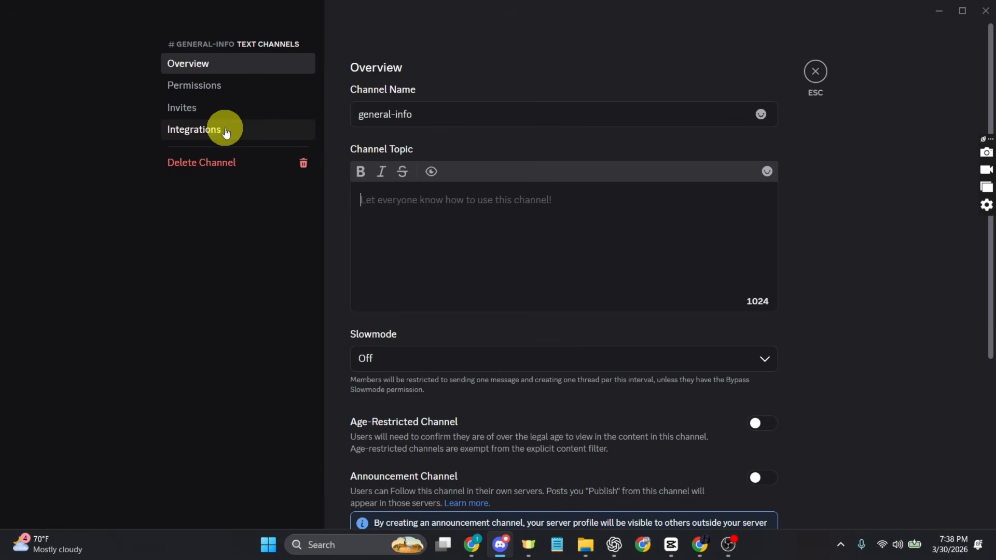
click(235, 84)
scroll(529, 477, down, 3)
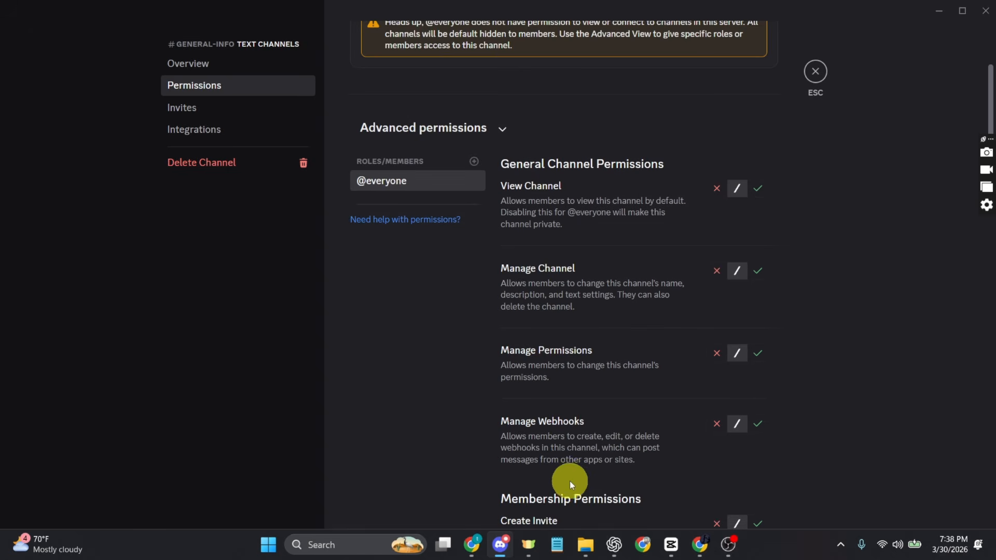
click(758, 189)
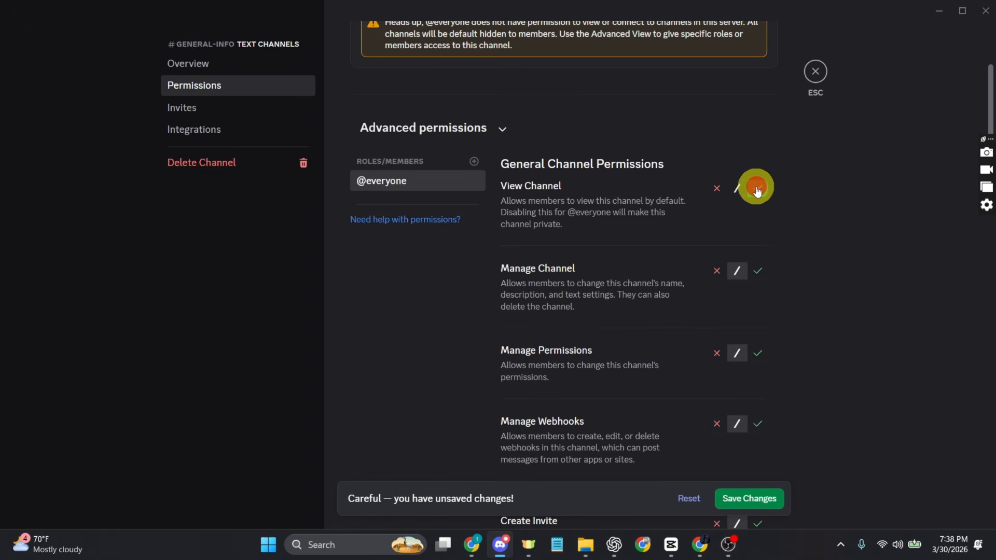
scroll(628, 406, down, 4)
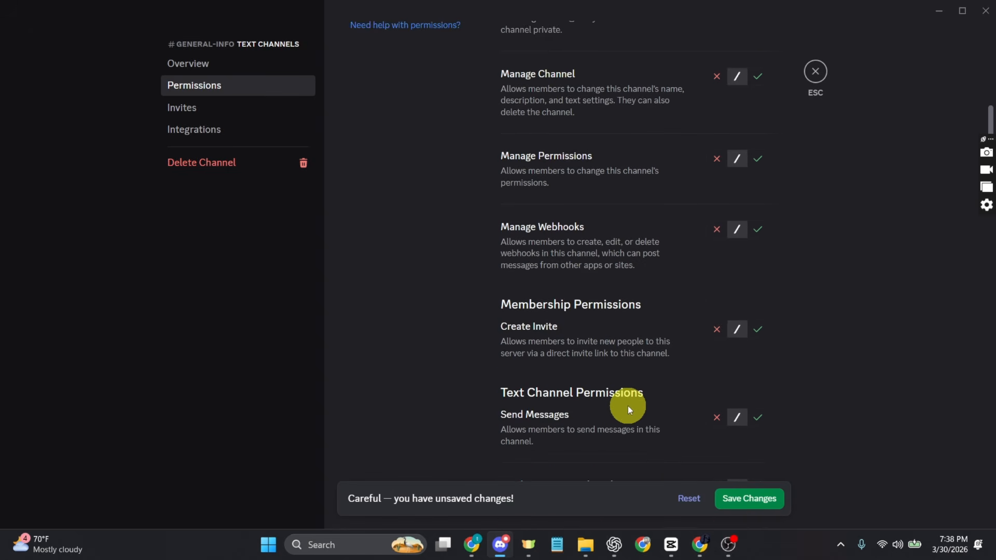
click(711, 353)
scroll(524, 415, down, 2)
scroll(523, 411, down, 3)
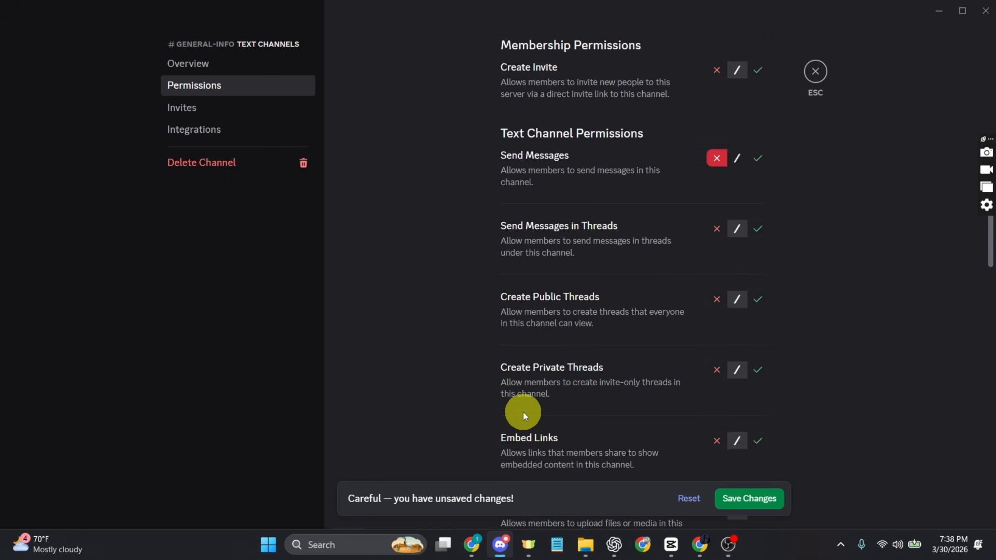
scroll(522, 412, down, 1)
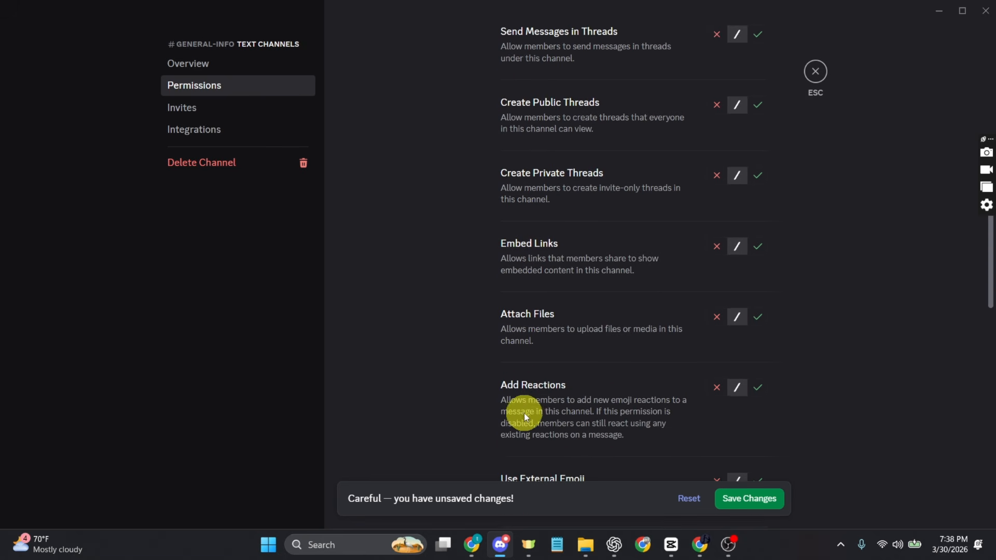
click(719, 392)
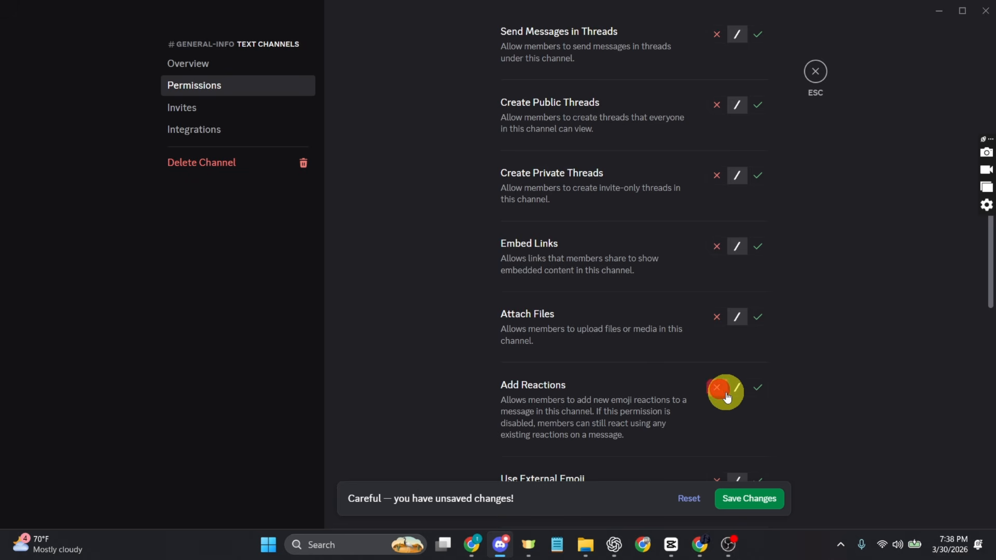
scroll(646, 398, down, 4)
scroll(646, 399, down, 6)
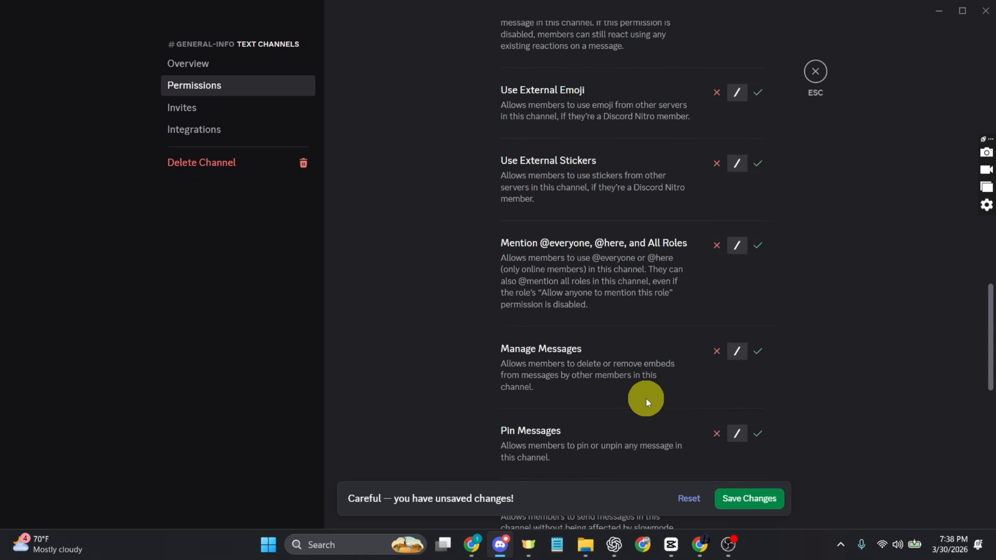
scroll(645, 399, down, 2)
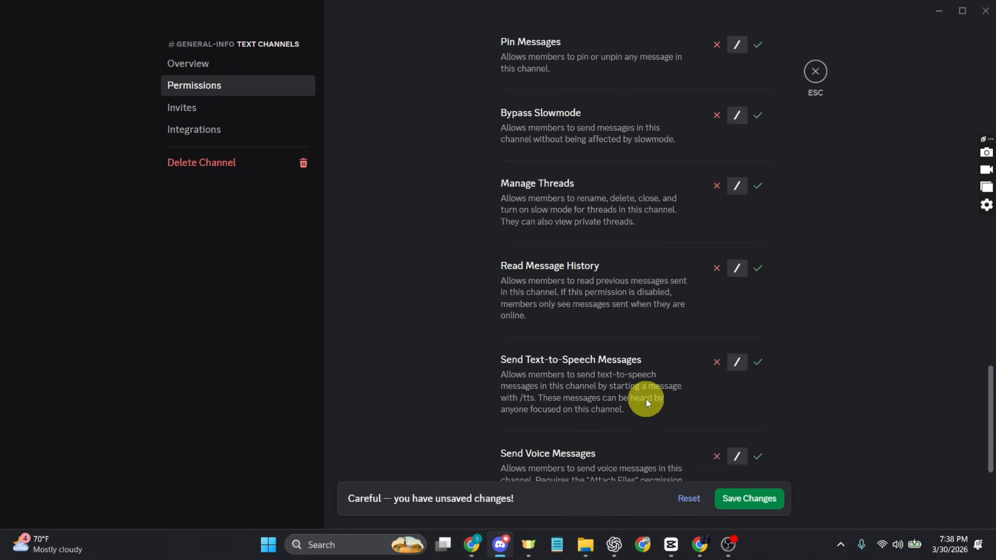
click(757, 269)
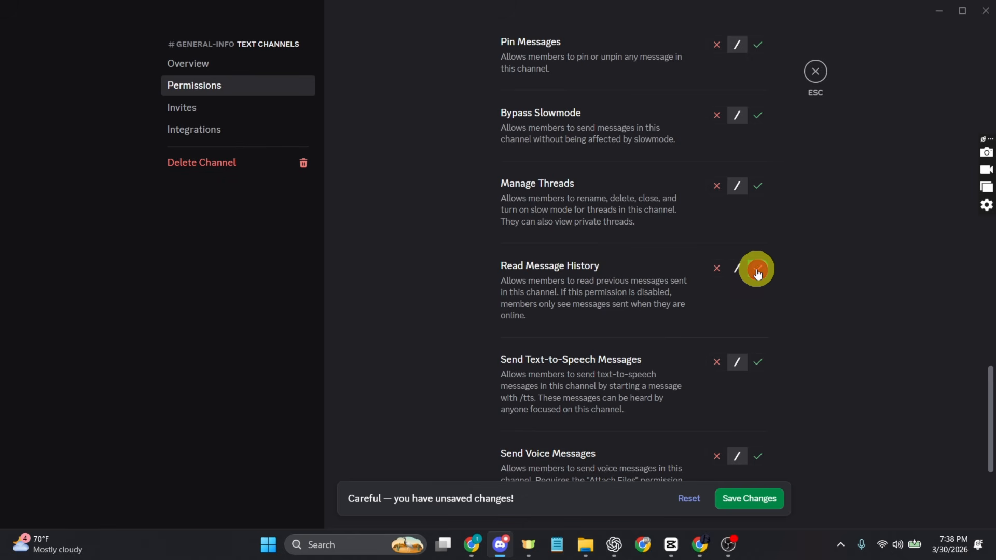
click(750, 499)
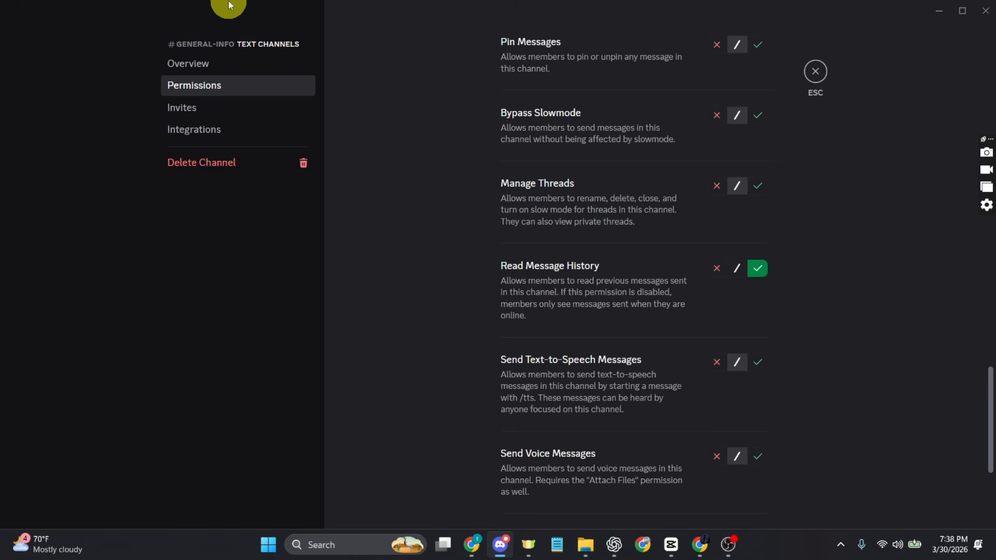
Step: Create a webhook for the general-info channel and rename it GuideRealm
click(178, 130)
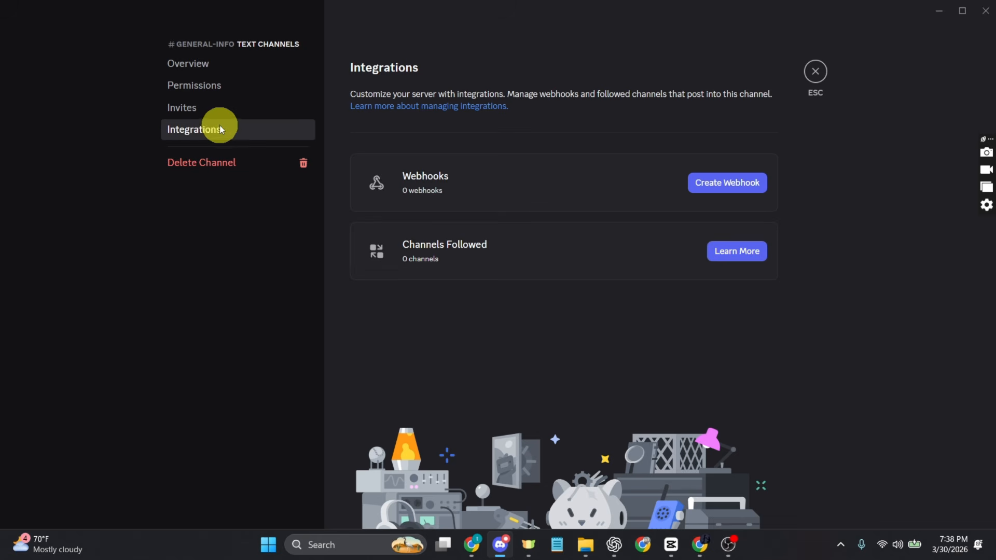
click(723, 187)
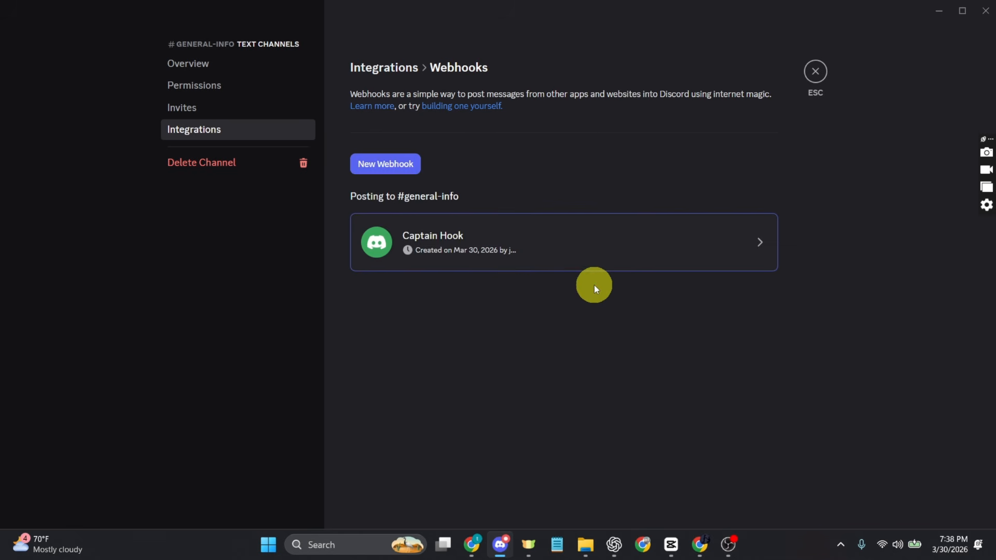
click(588, 255)
triple_click(538, 317)
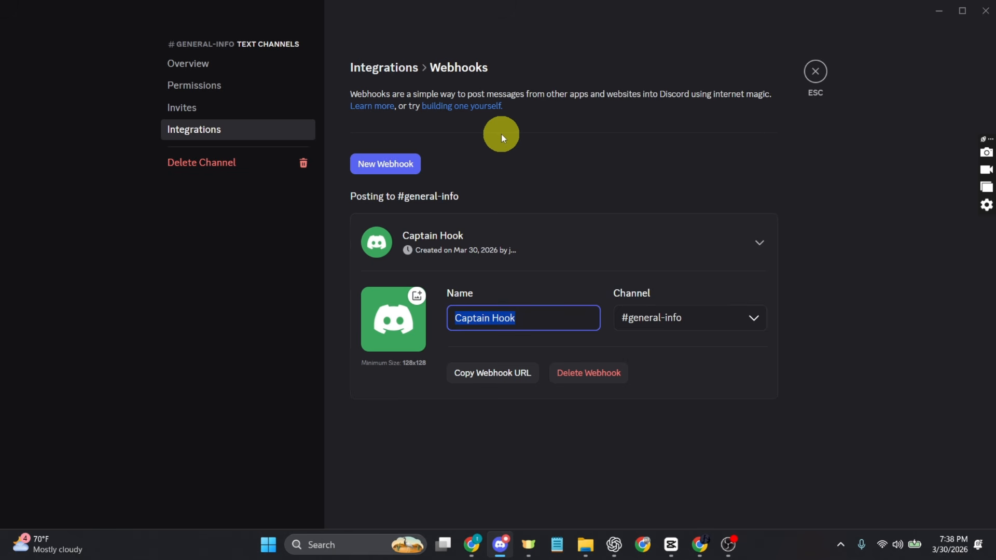
text(G)
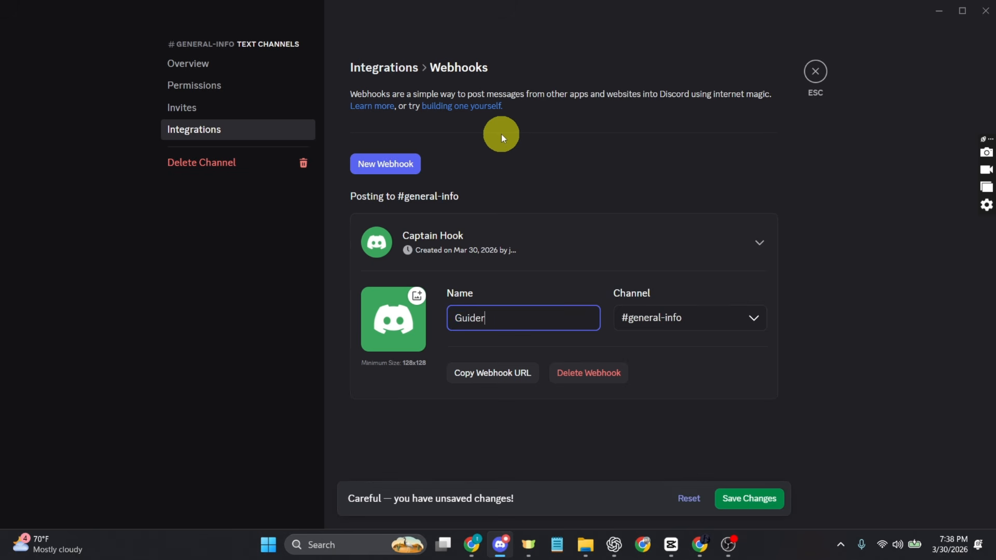
text(uideRealm)
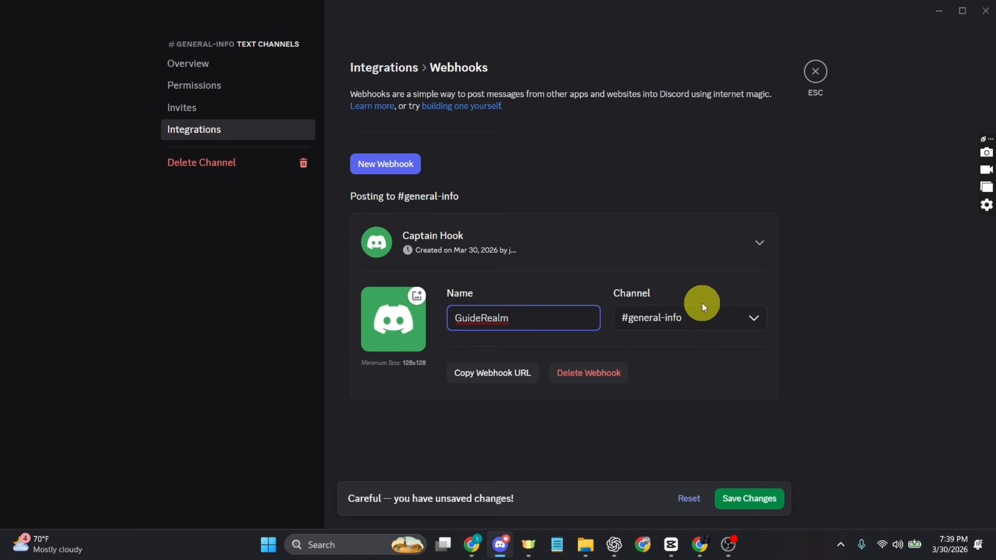
Step: Keep #general-info as the webhook's channel, copy the webhook URL and save the changes
click(731, 320)
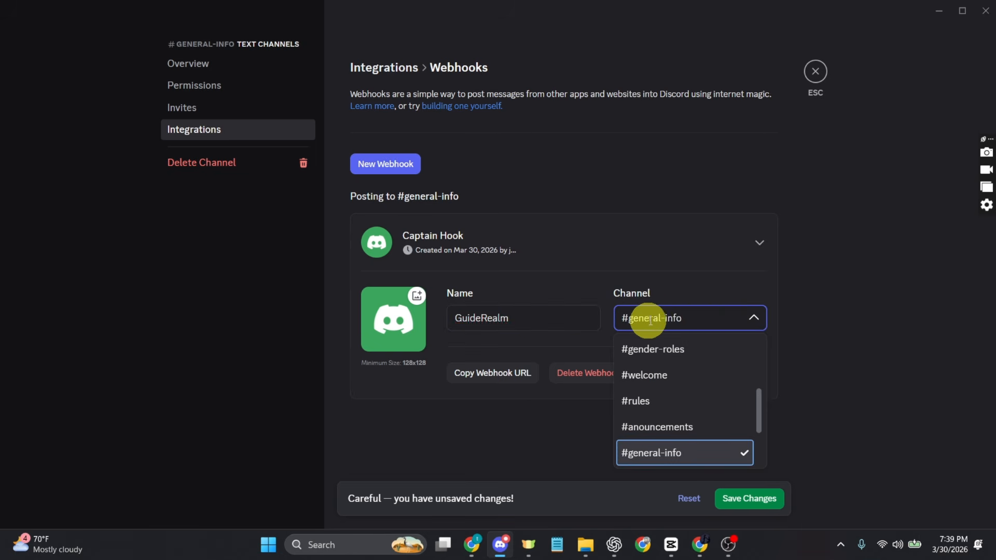
click(510, 424)
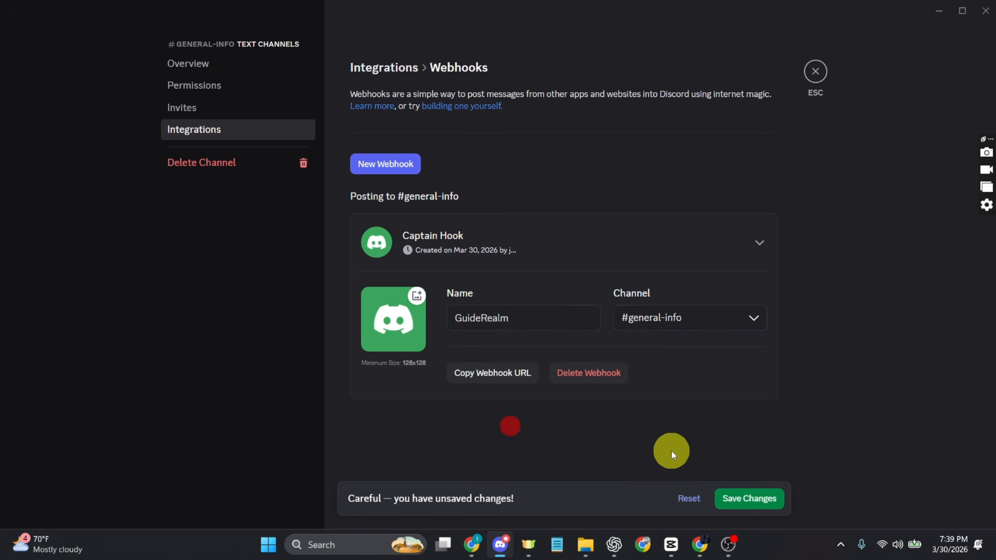
click(512, 379)
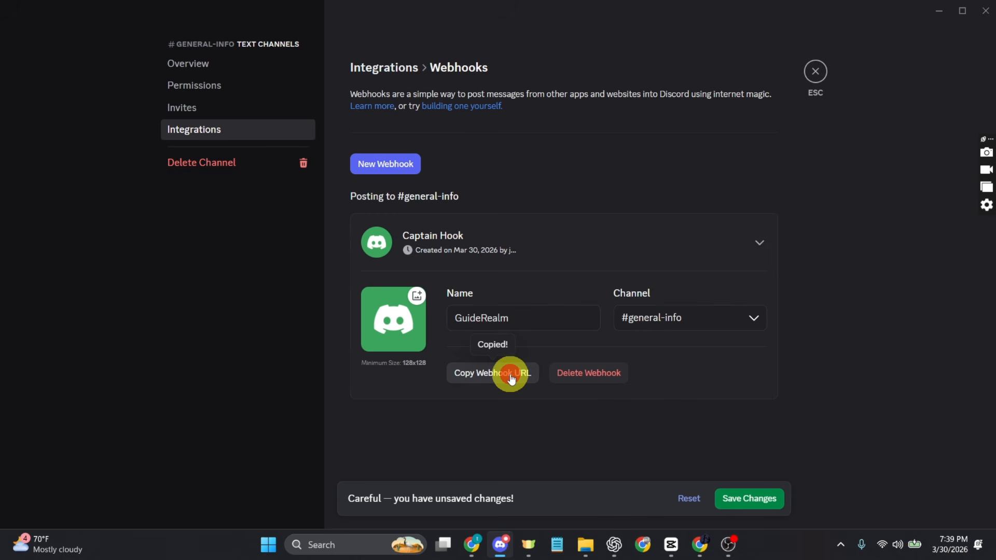
click(762, 501)
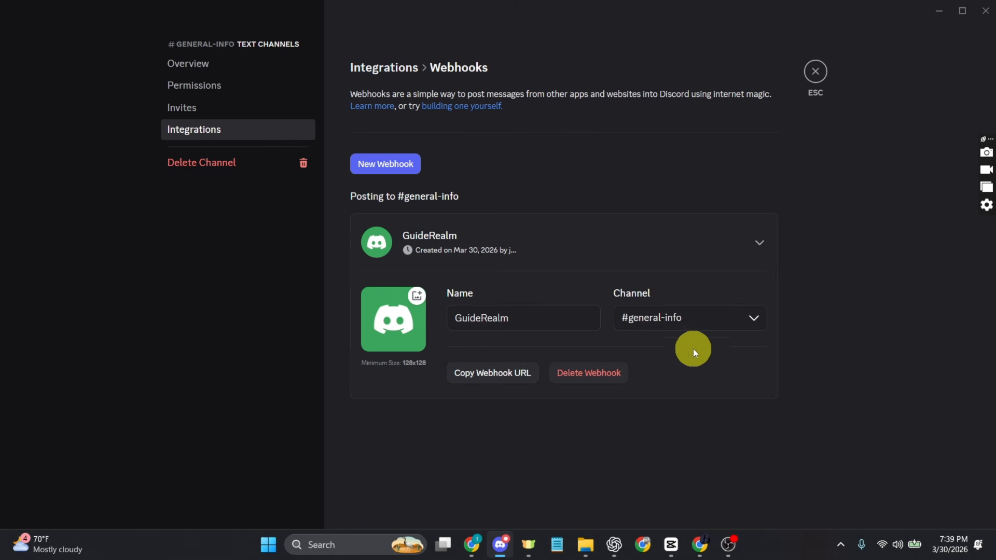
Step: Switch to Google Chrome, search for discohook and open the discohook.org site
mouse_move(472, 542)
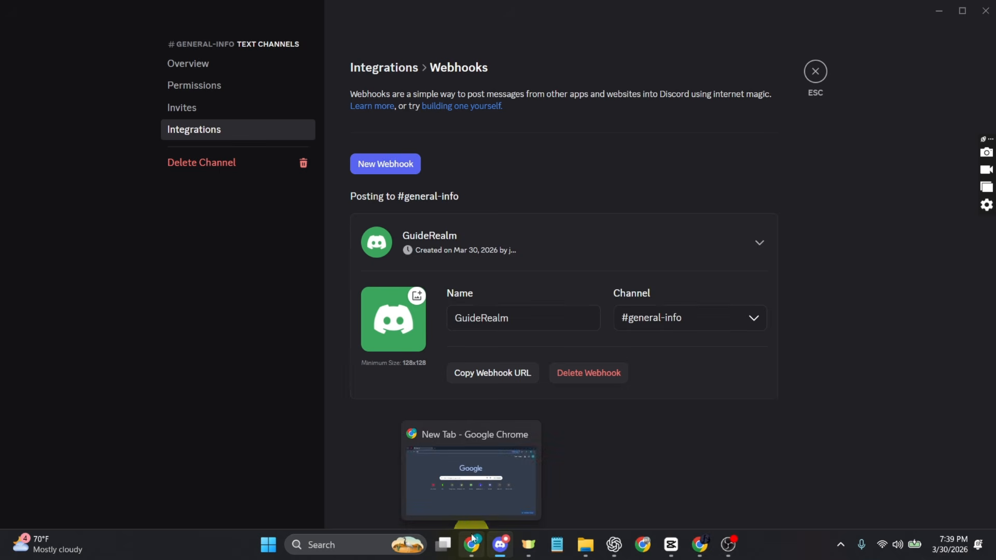
click(474, 456)
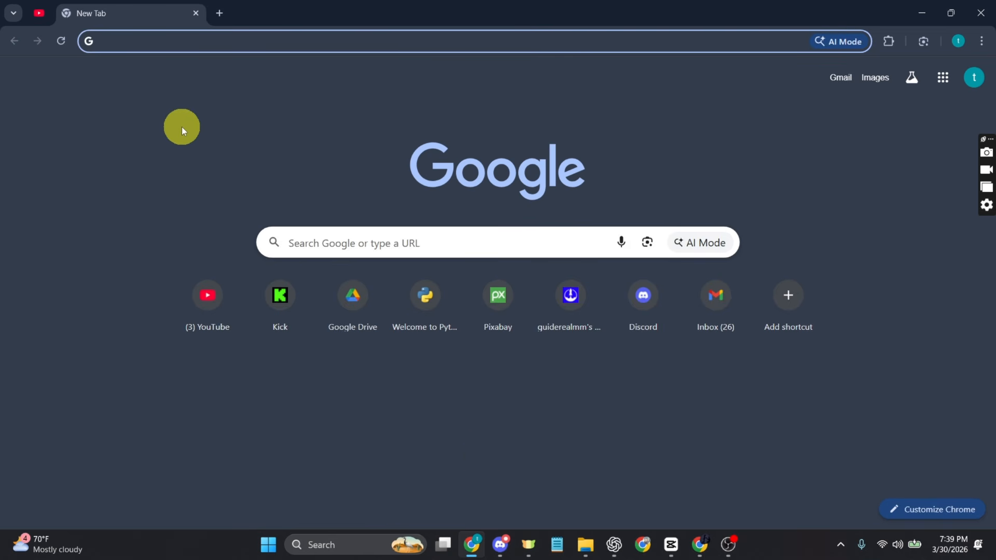
text(Di)
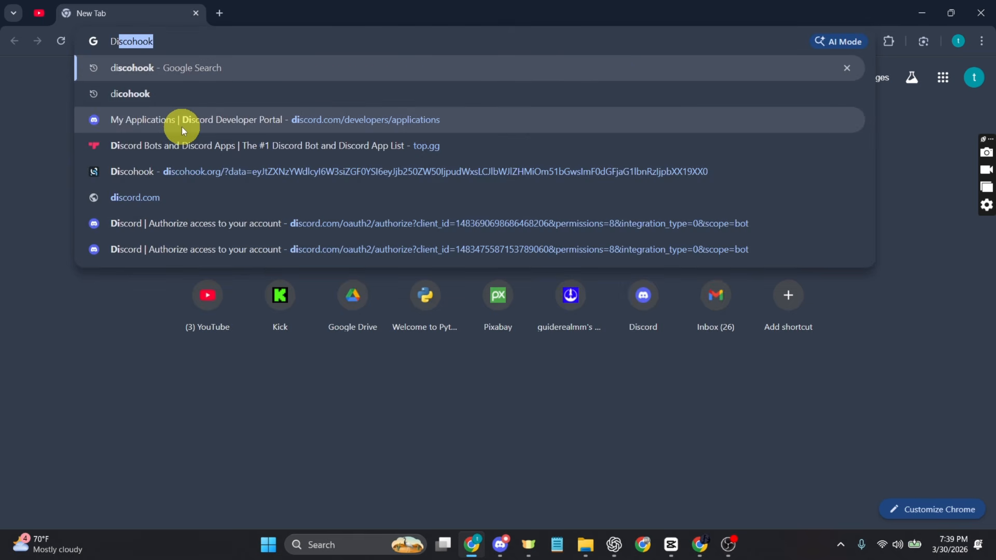
key(Return)
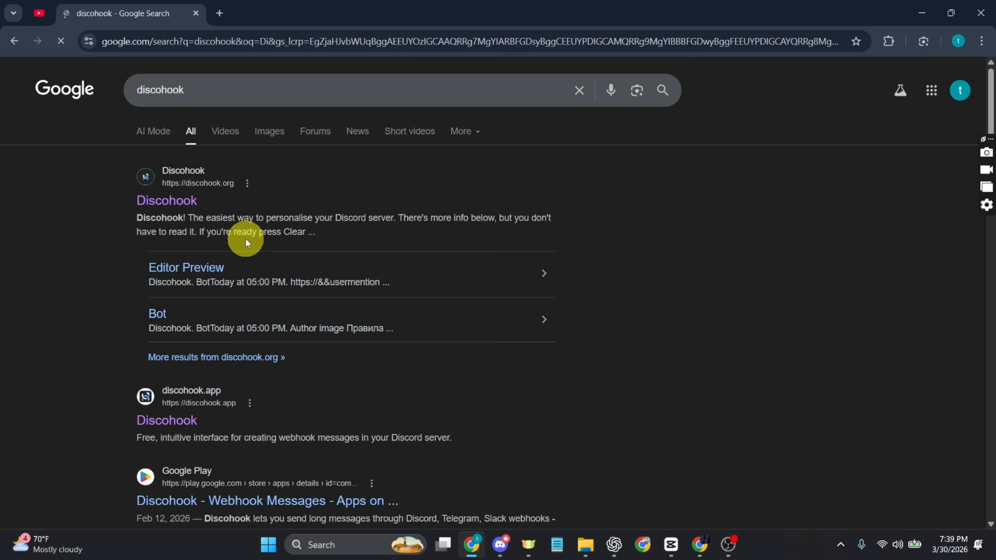
click(181, 202)
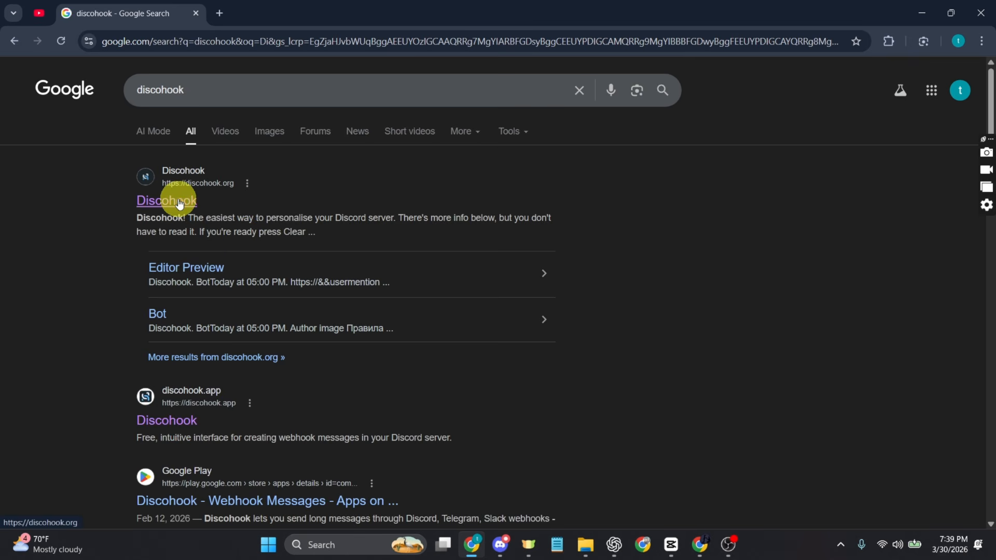
click(180, 204)
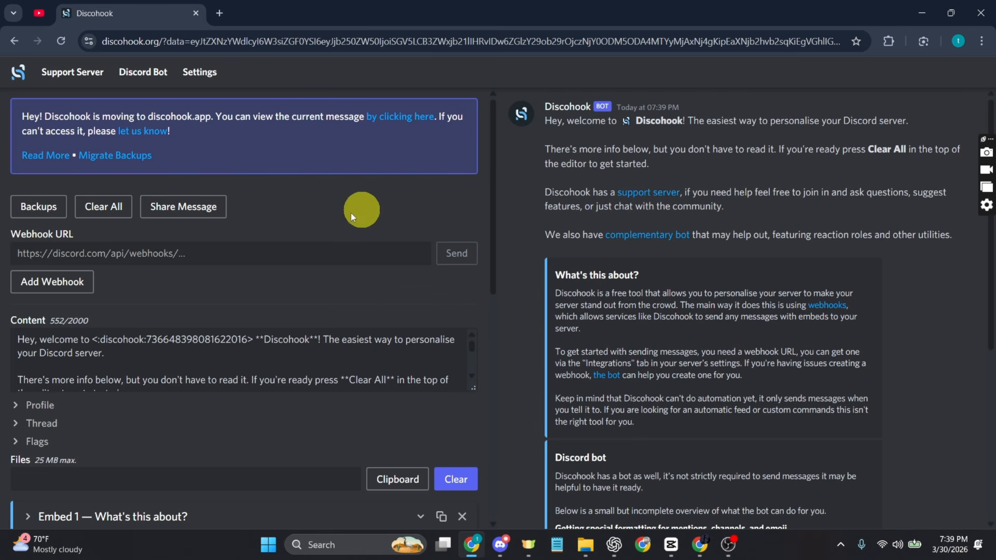
Step: Clear all default content from the Discohook message and paste the copied link into the Webhook URL field
click(104, 207)
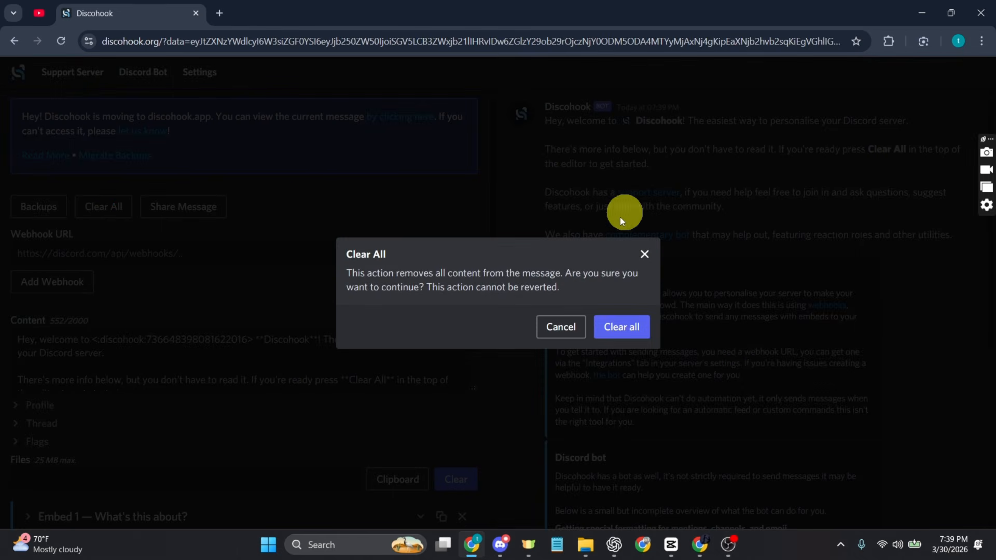
click(634, 325)
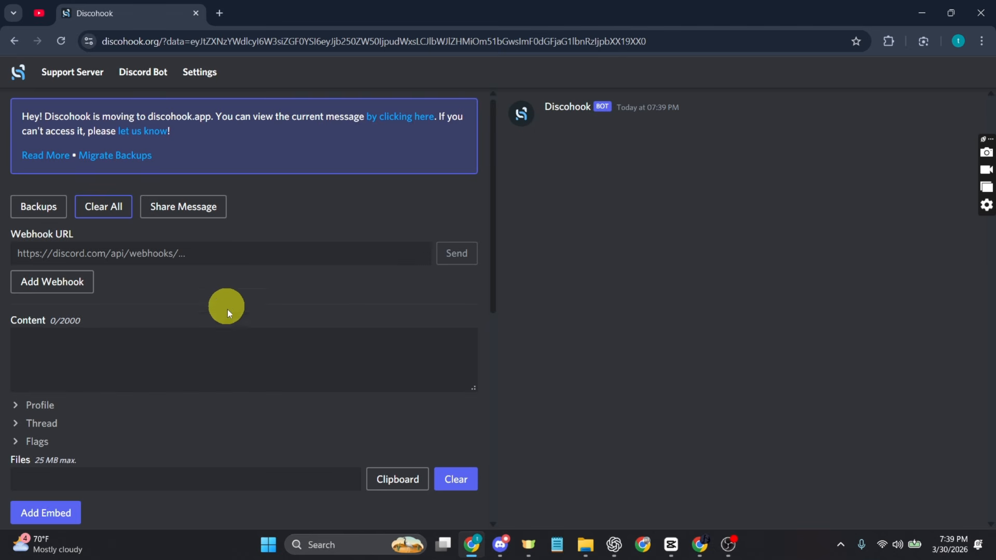
scroll(394, 284, down, 1)
click(67, 187)
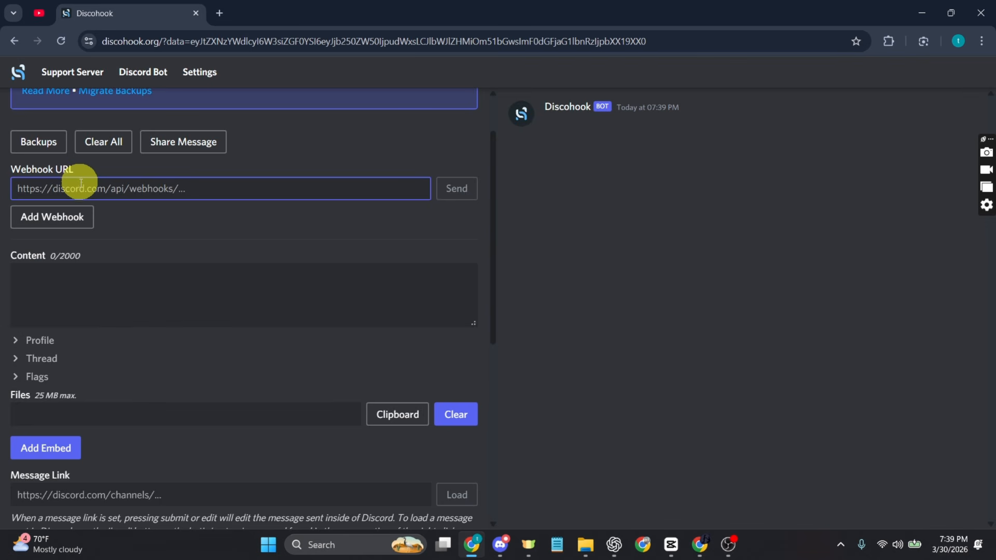
key(ctrl+v)
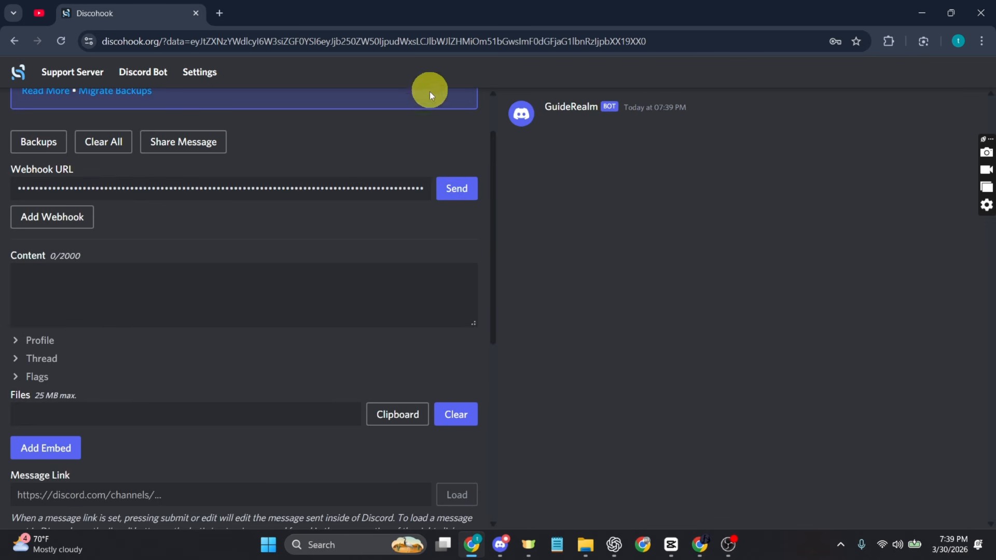
Step: Add a new embed to the empty Discohook message
scroll(482, 357, up, 1)
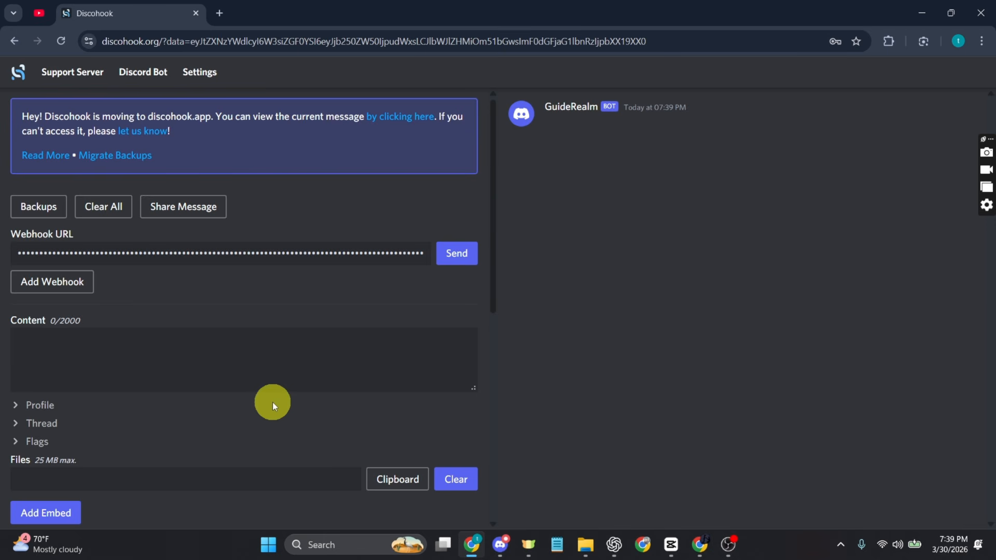
scroll(273, 403, down, 2)
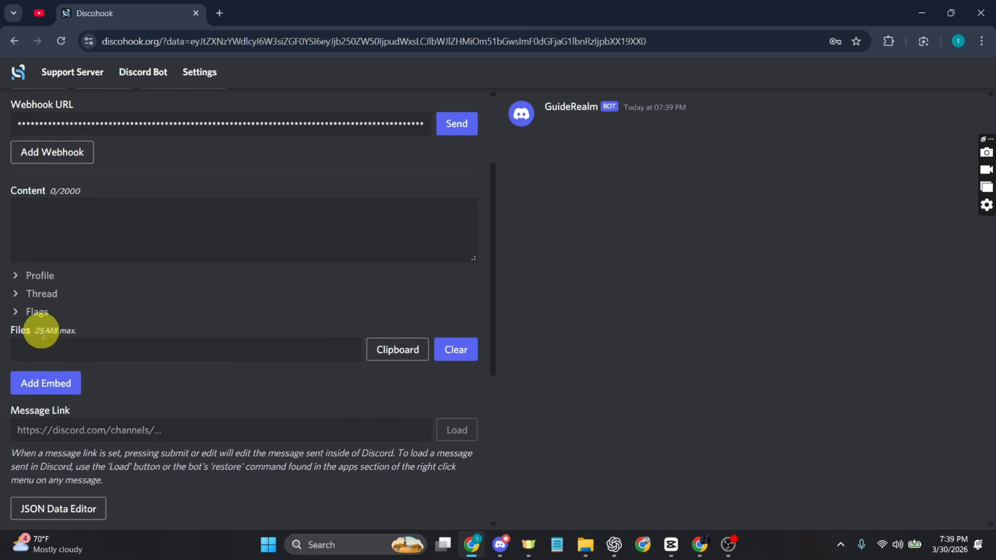
click(65, 387)
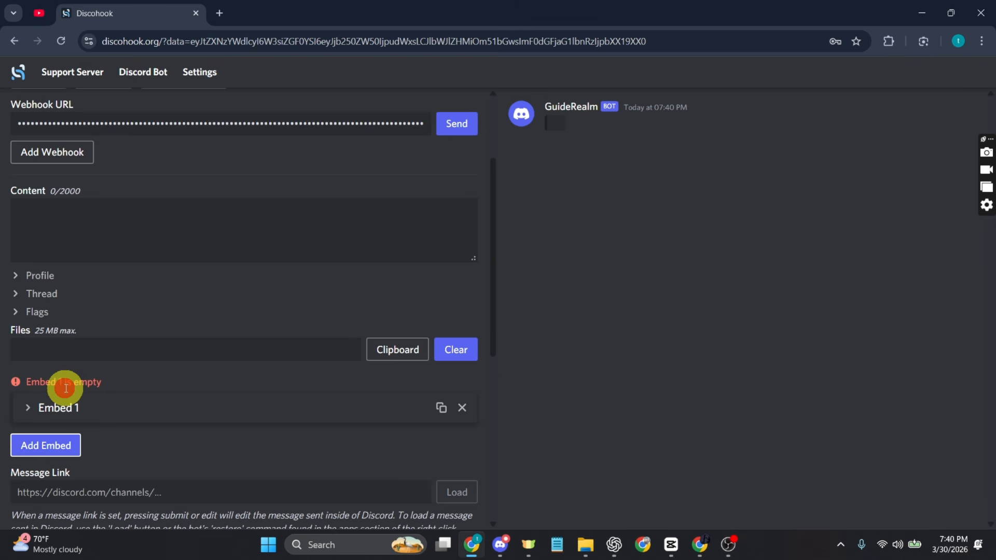
Step: Expand Embed 1's body and set its title to the bold text "**welcome to our server**"
scroll(88, 413, down, 1)
click(31, 344)
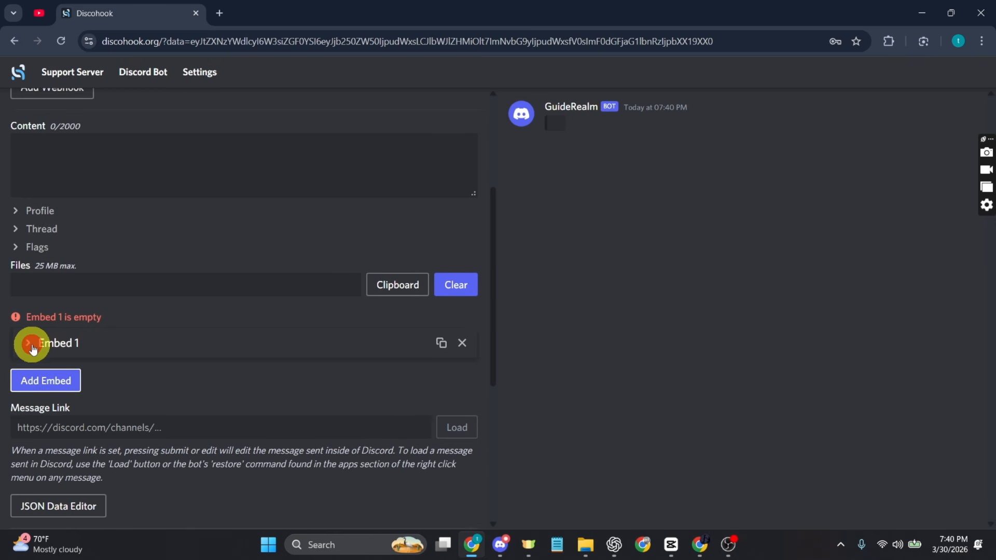
click(33, 399)
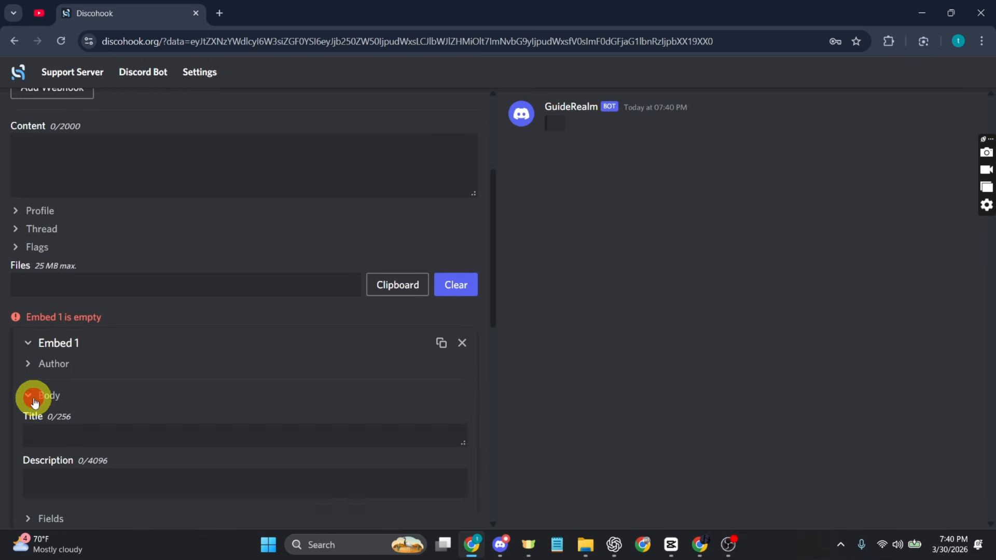
scroll(183, 227, down, 4)
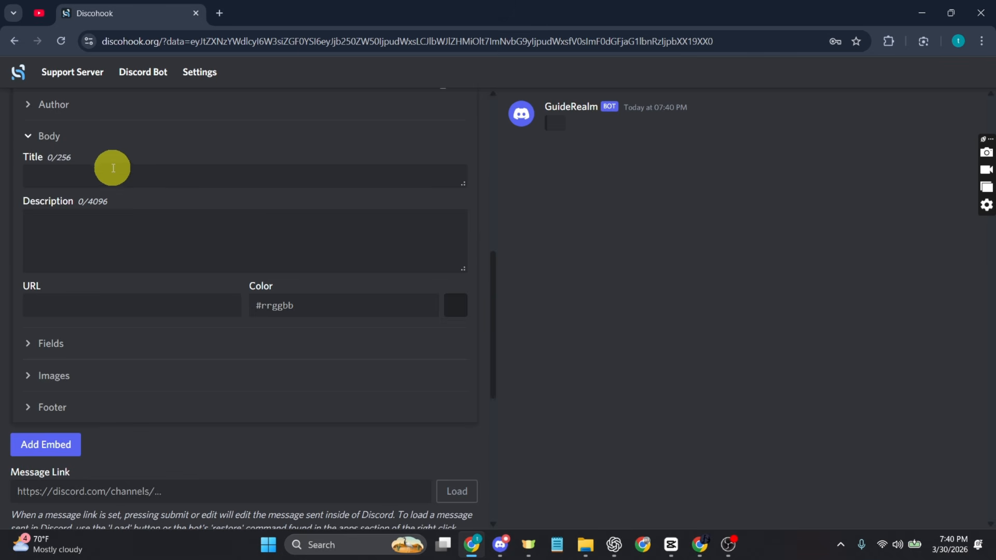
click(134, 175)
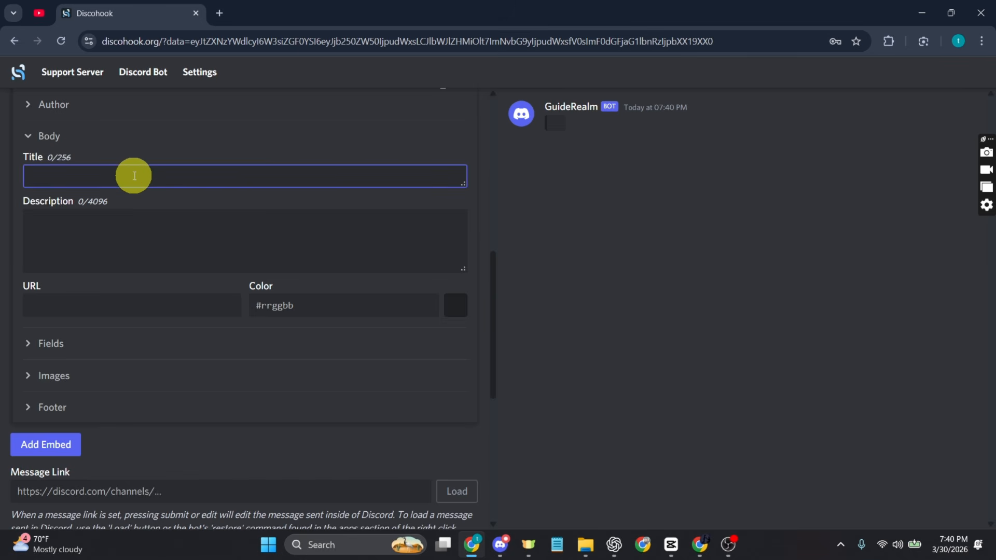
text(wel)
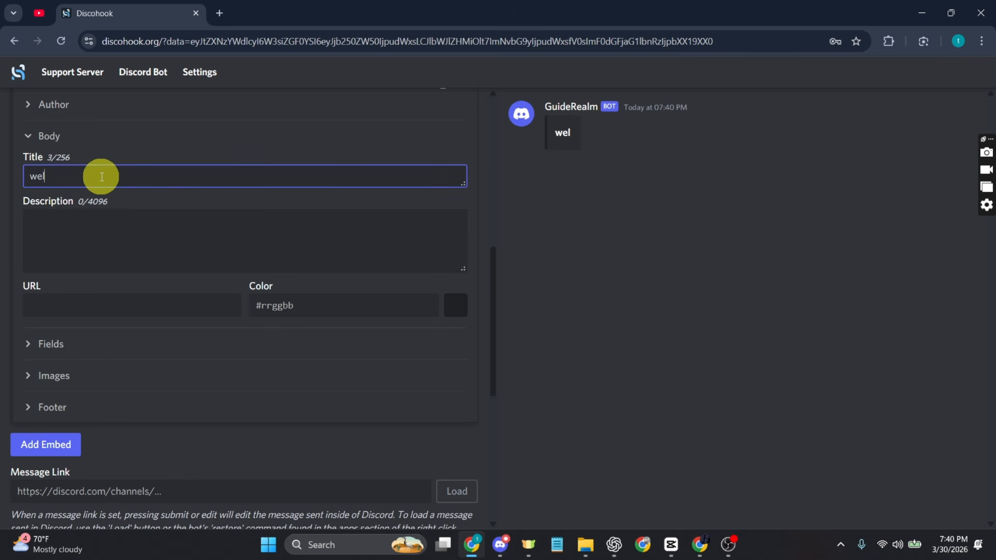
text(come to )
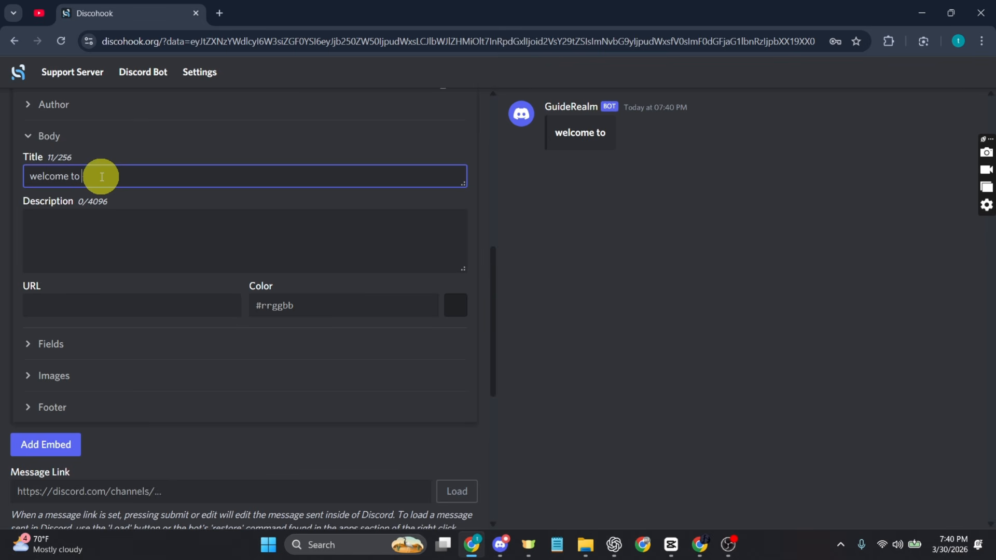
text(our server**)
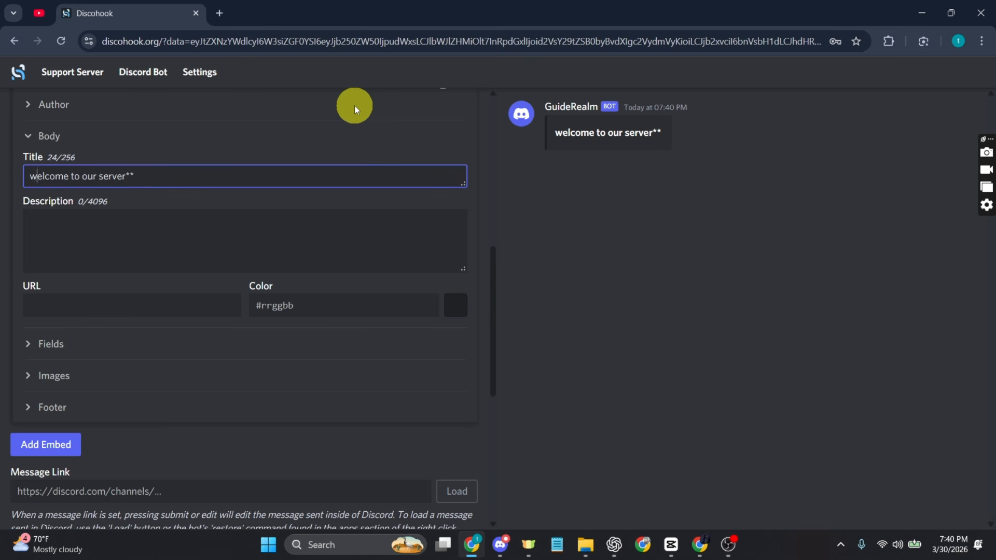
key(Home)
text(**)
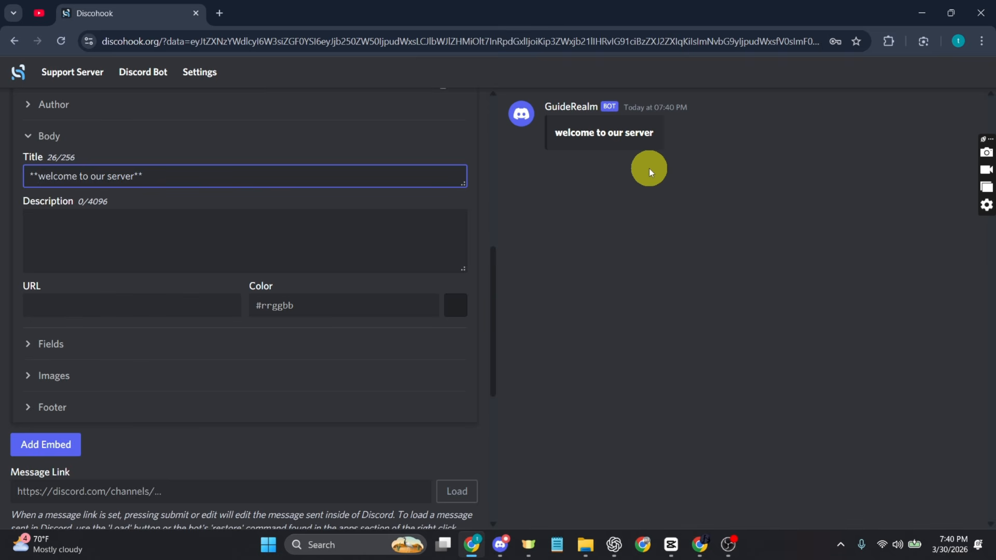
Step: Try bold italics on the embed title with triple asterisks around it, and restore the double asterisks
text(*)
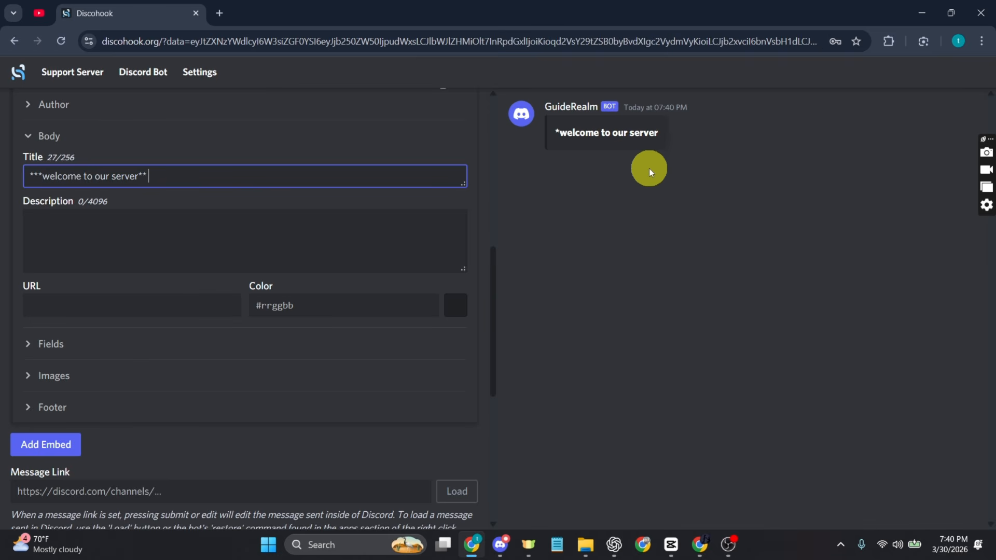
key(End)
text(*)
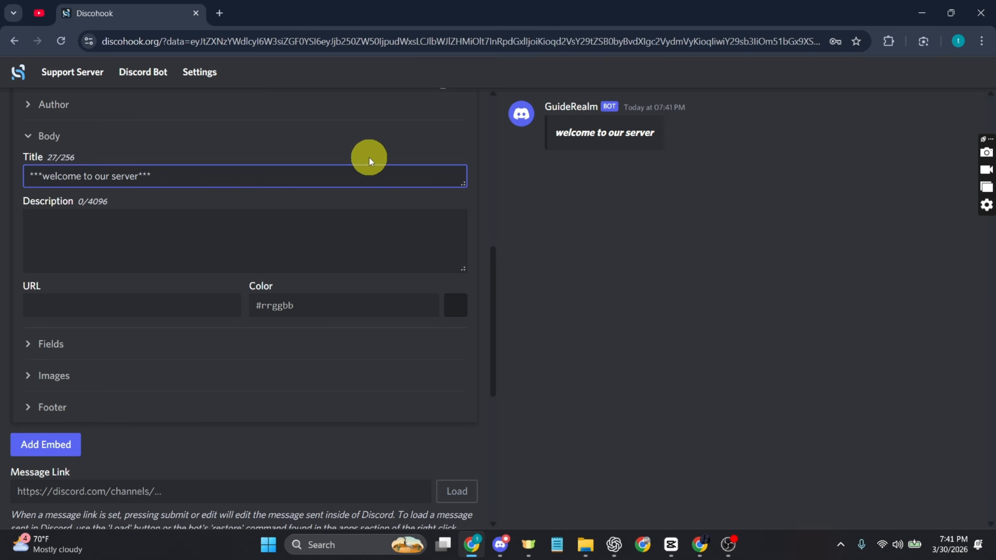
key(BackSpace)
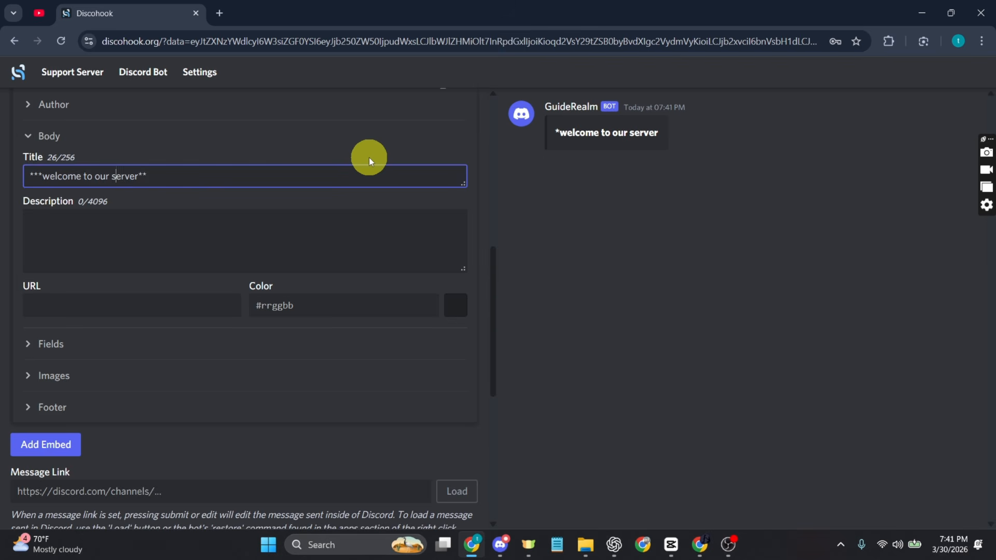
key(Home)
key(Delete)
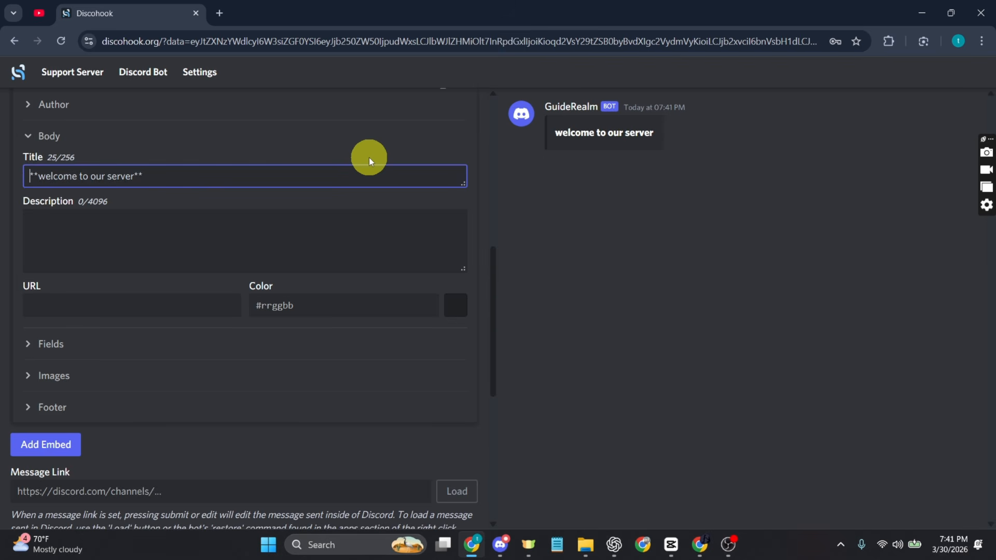
Step: Switch to Discord and send a mention of the welcome channel as a raw ID tag in the general channel
click(183, 244)
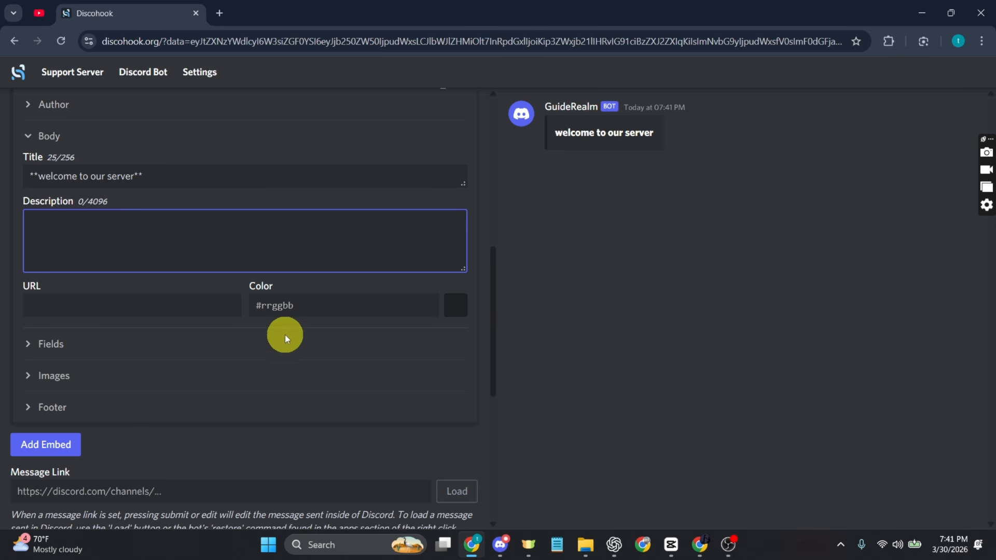
click(501, 544)
click(815, 72)
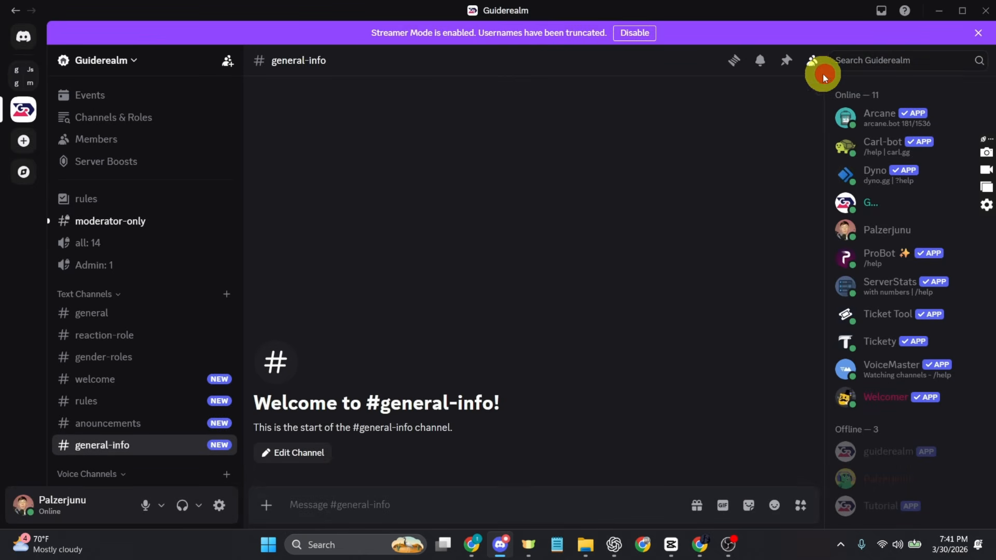
click(124, 312)
click(379, 505)
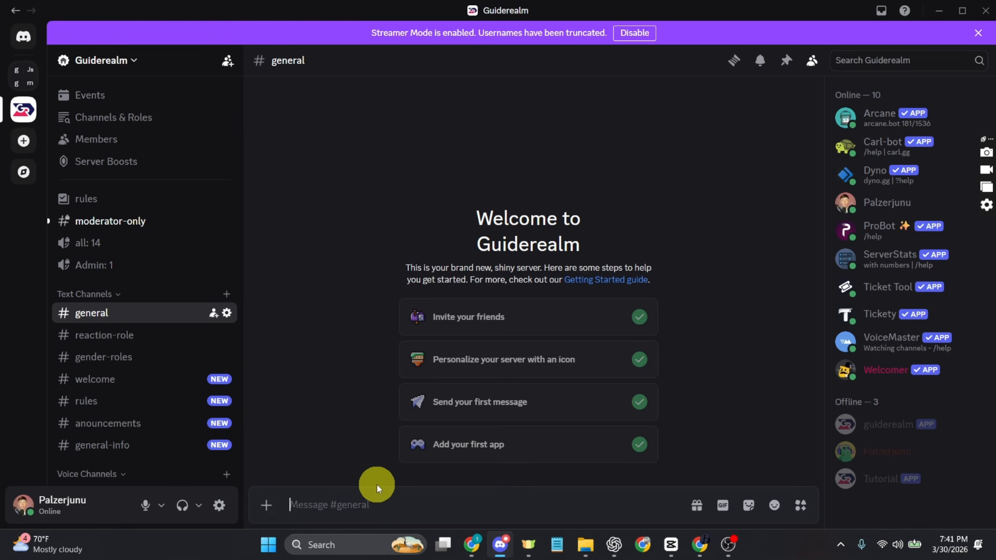
text(#)
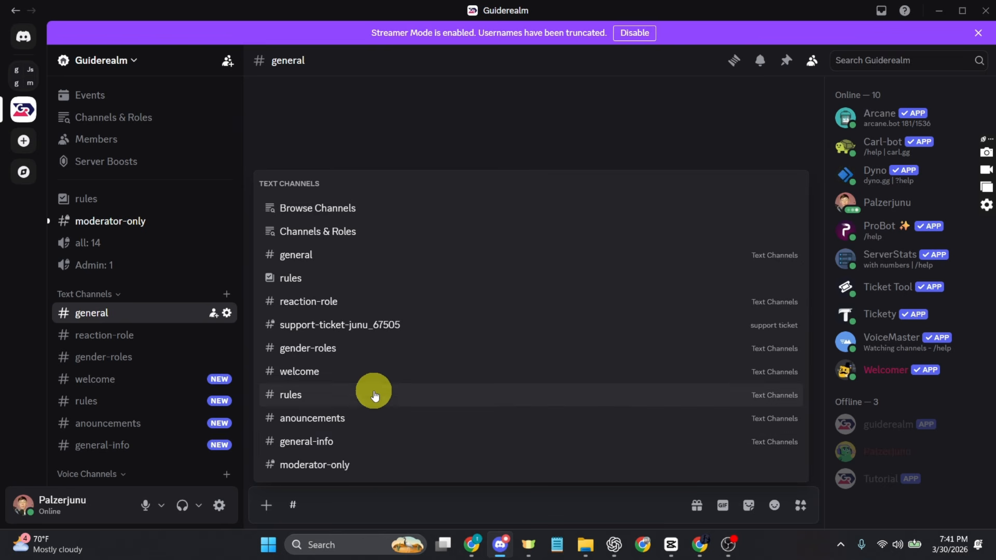
click(346, 377)
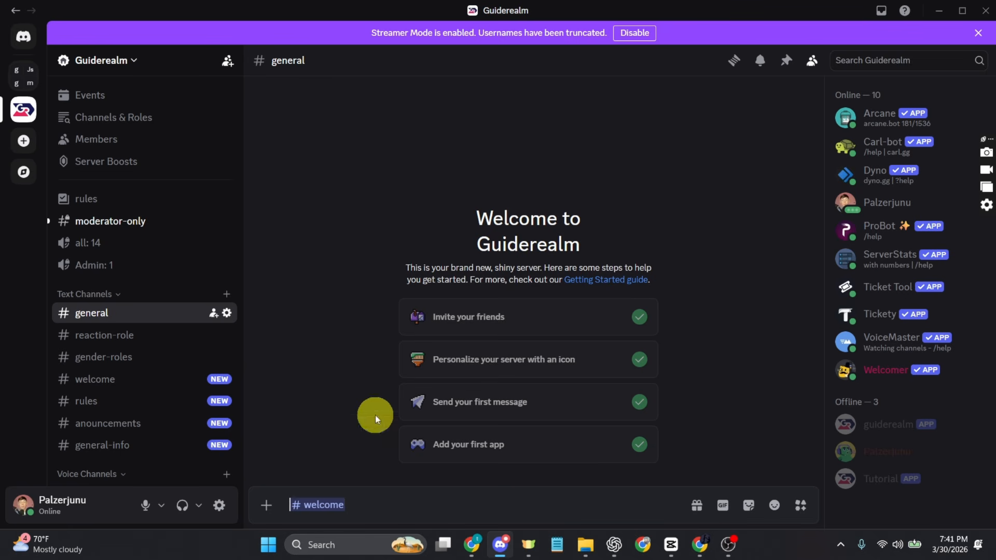
click(318, 506)
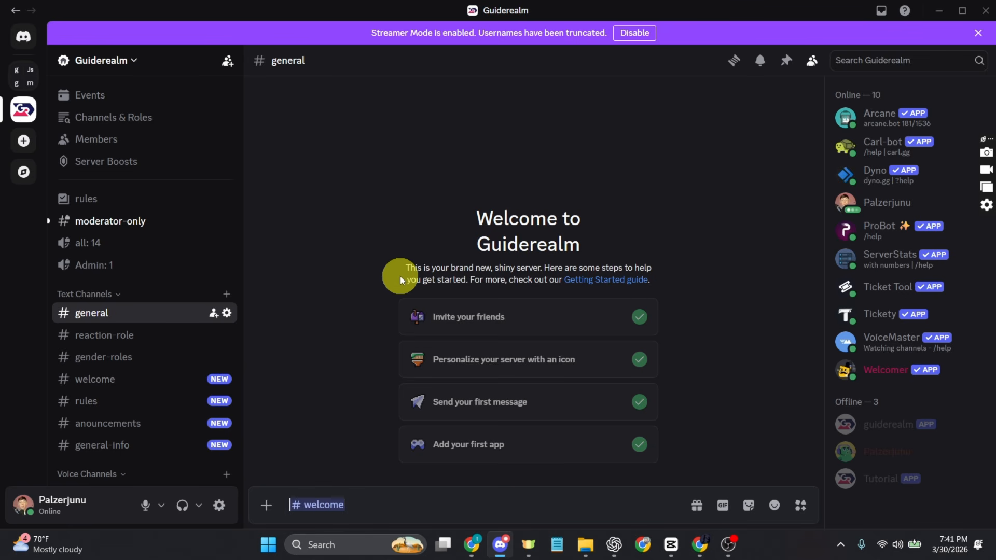
key(Return)
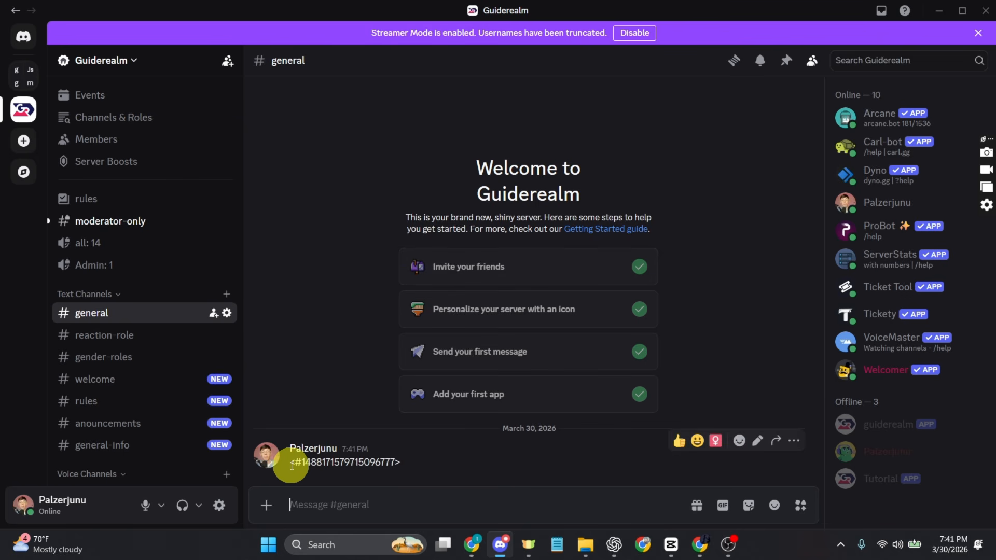
Step: Copy the welcome channel's ID tag from the sent message and paste it into the embed description in Discohook
drag(292, 466, 400, 463)
key(ctrl+c)
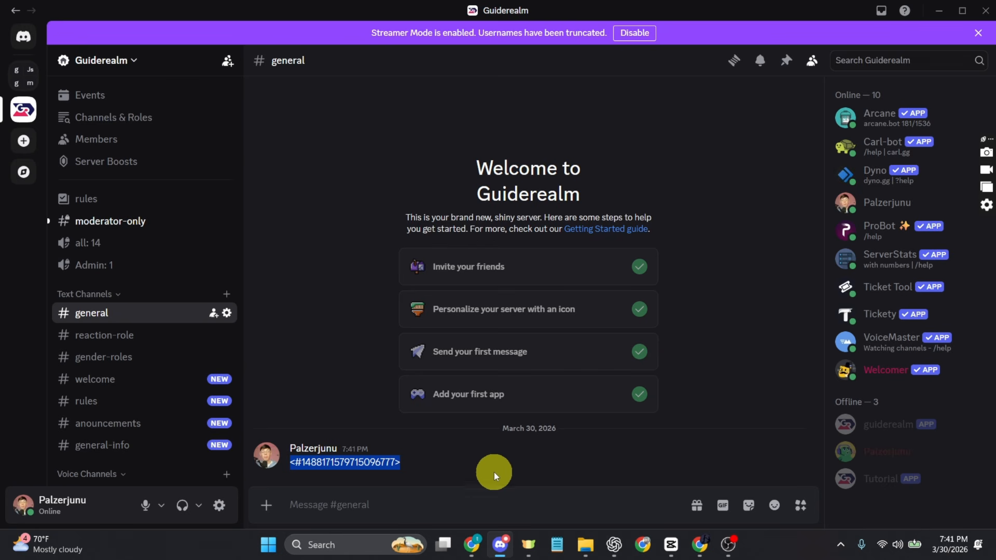
click(471, 545)
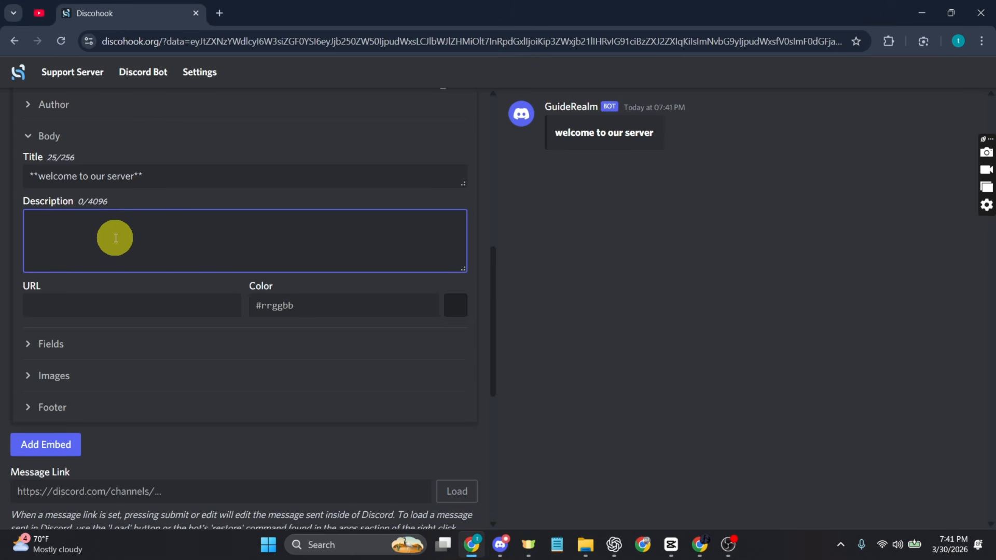
key(ctrl+v)
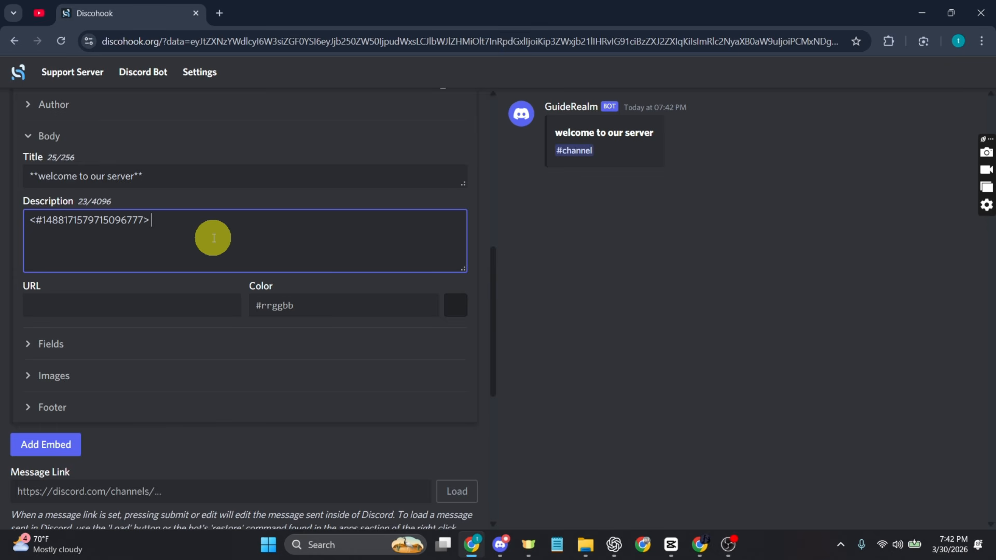
Step: Insert the partying face emoji after the channel tag in the description, finding it with the emoji search "cele"
key(super+period)
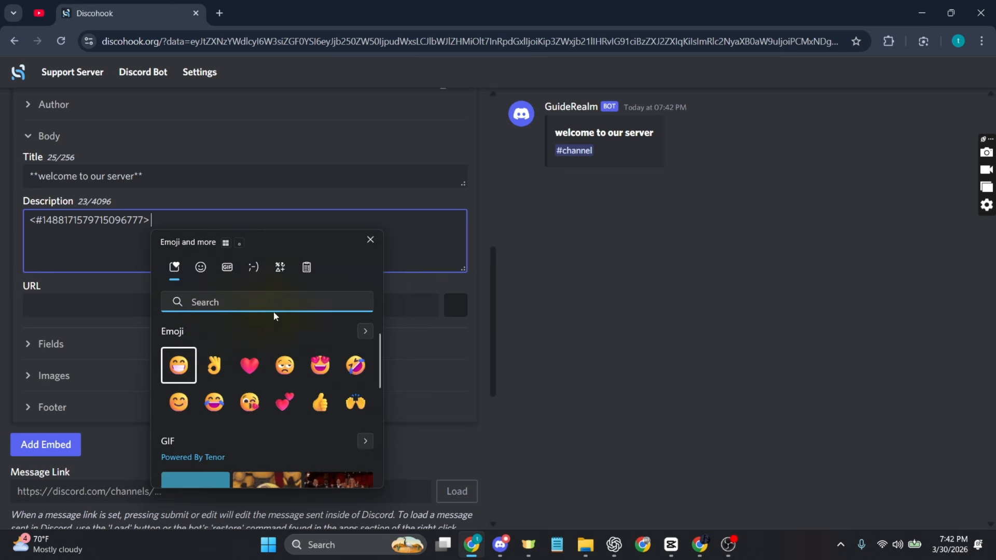
click(260, 306)
text(wel)
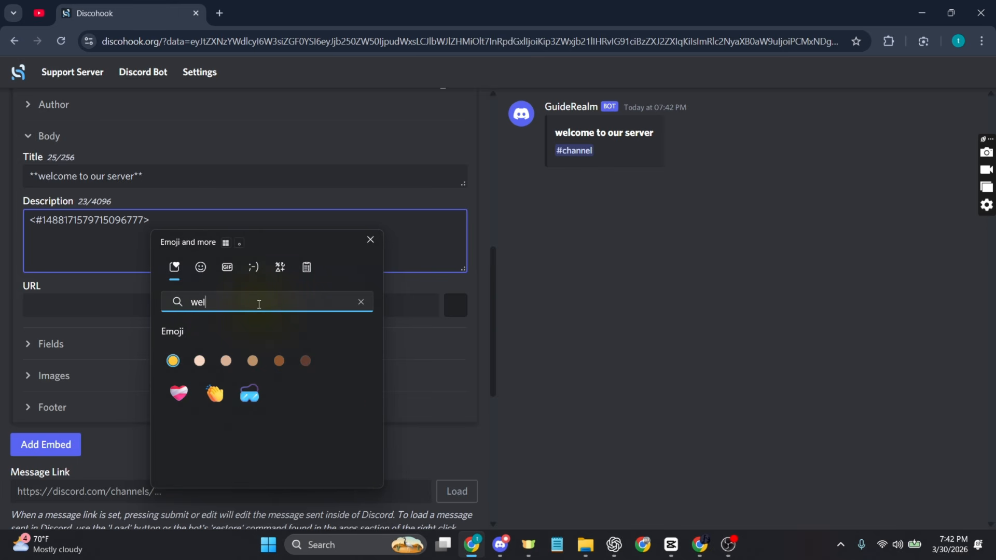
key(BackSpace)
key(BackSpace)
key(BackSpace)
scroll(216, 347, up, 1)
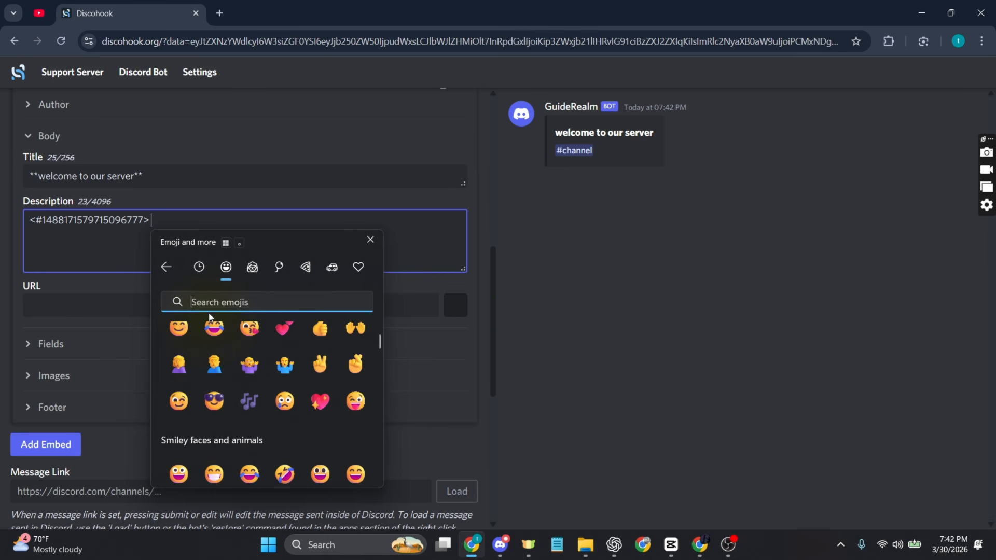
text(cele)
key(Return)
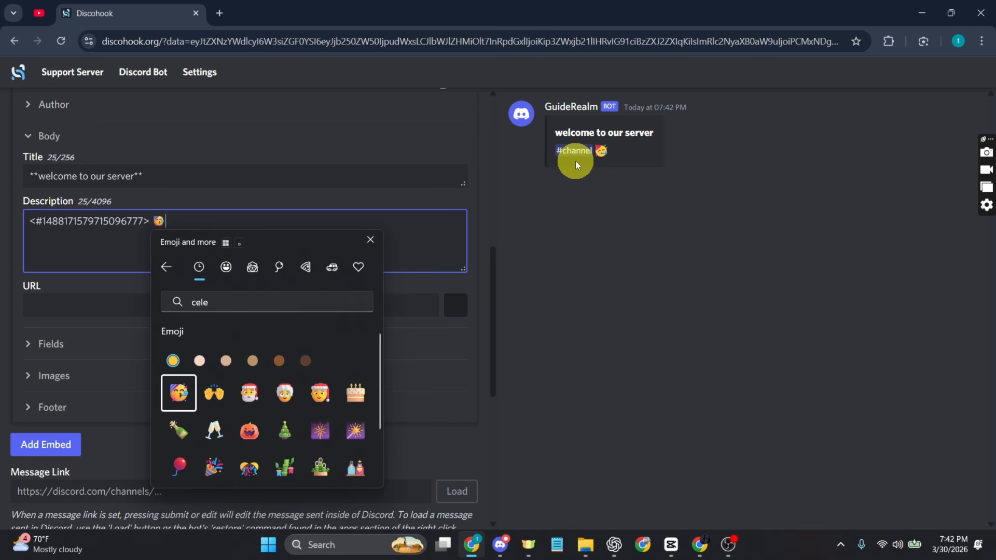
key(Escape)
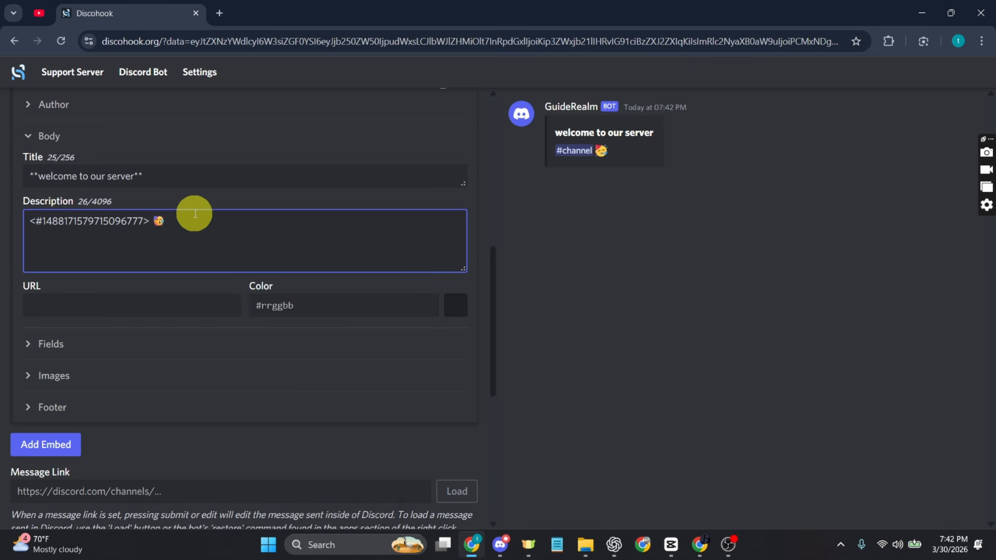
Step: Continue the description with "we are glad to have you here" and start a new line
text(we are glad to have )
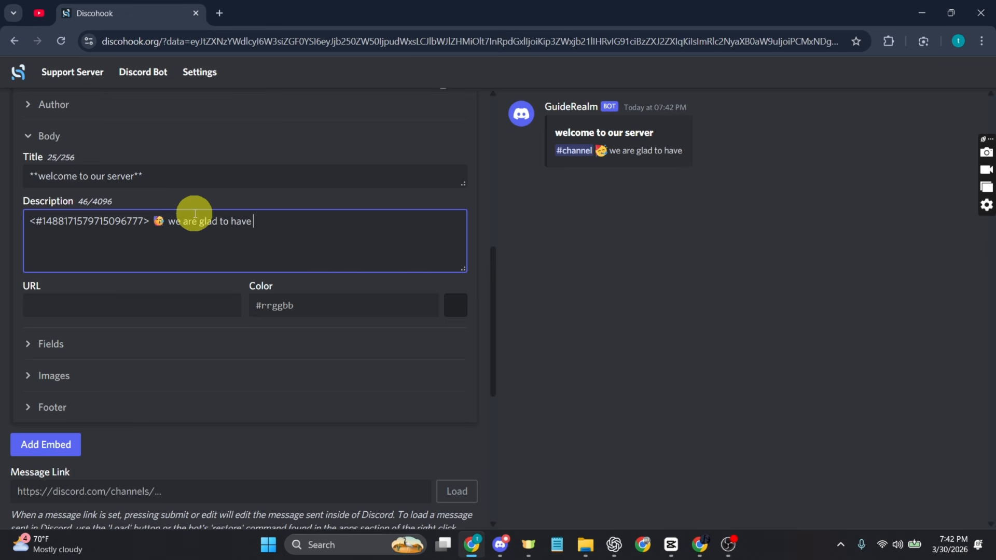
text(you here)
key(Return)
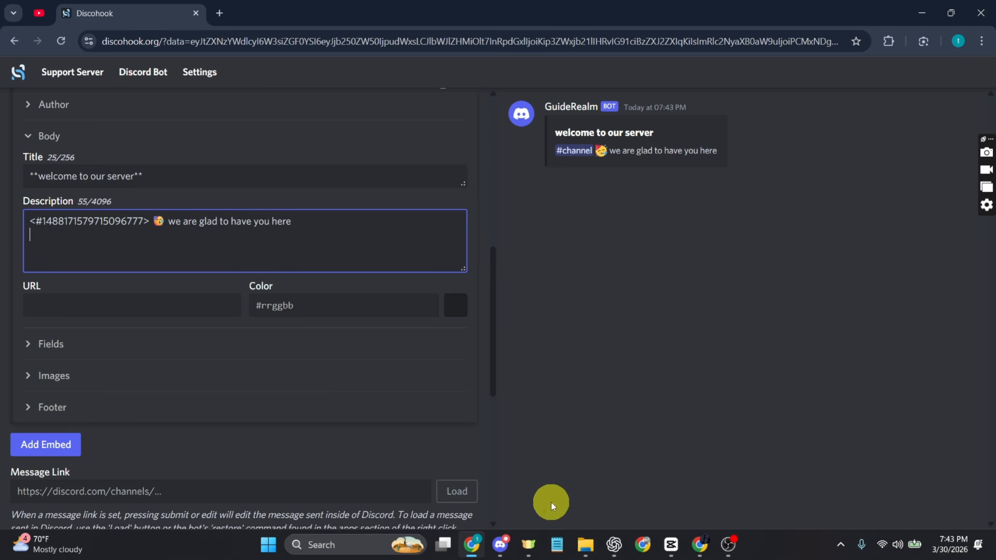
Step: Switch to Discord and send a mention of the rules text channel as a raw ID tag in the general channel
mouse_move(500, 543)
click(495, 477)
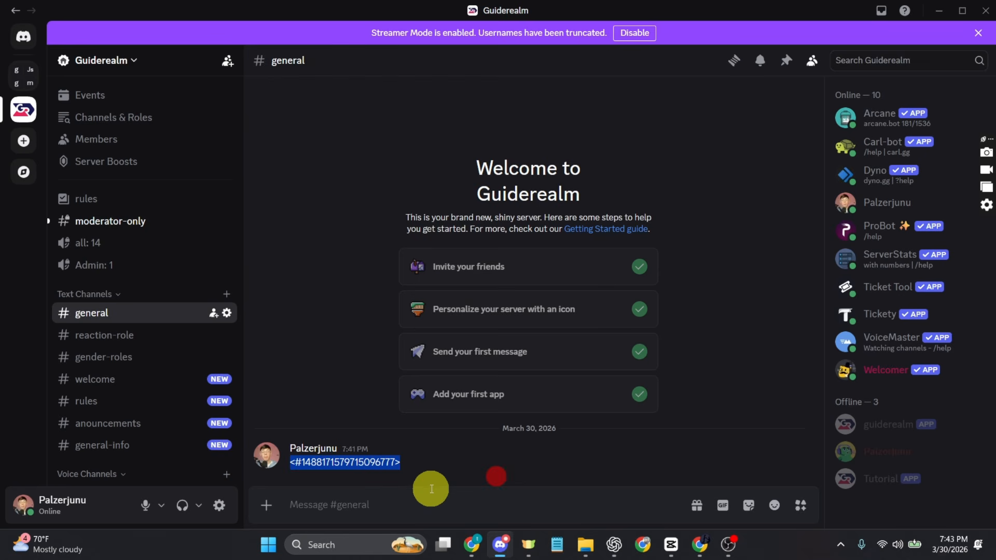
click(404, 490)
text(#r)
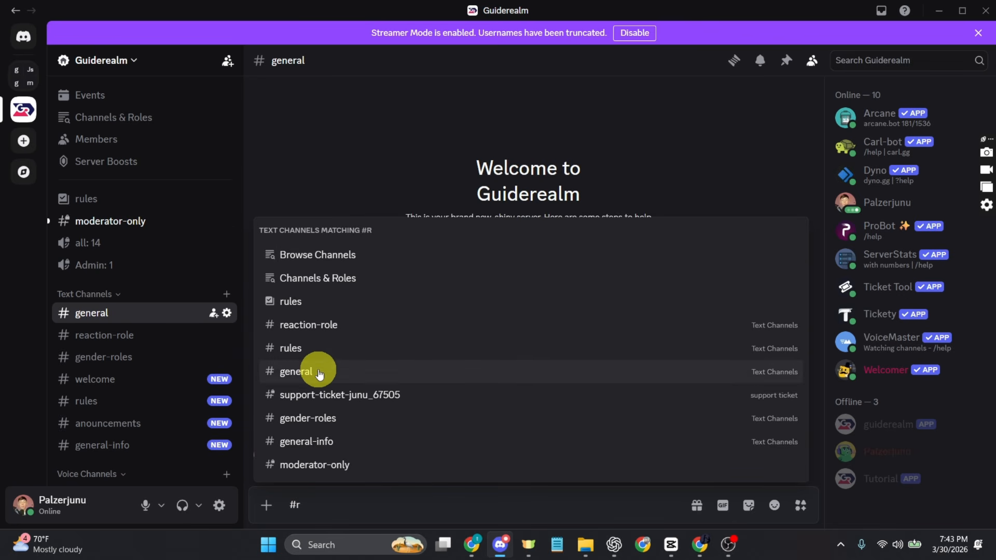
click(335, 341)
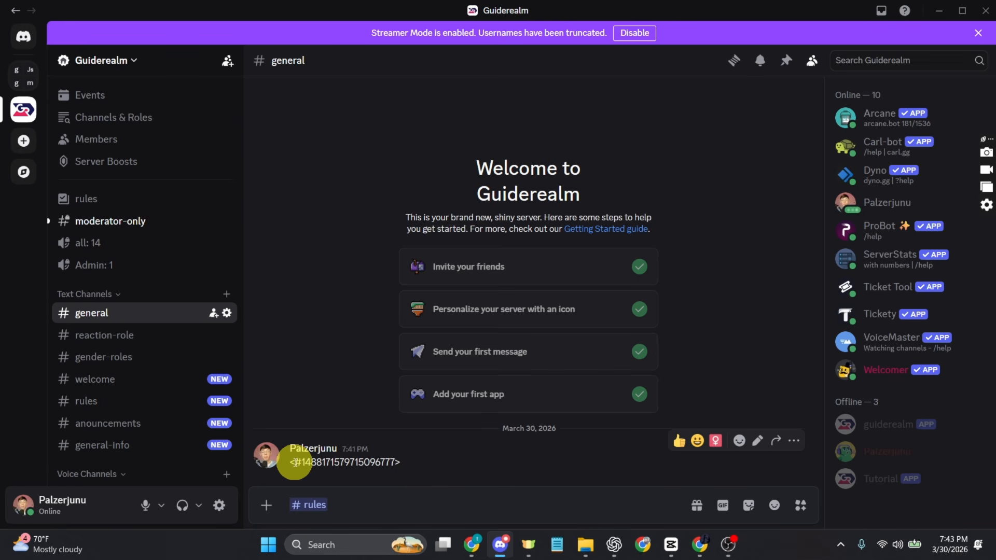
key(Return)
Step: Copy the rules channel's ID tag from the sent message and paste it on the second line of Discohook's embed description
drag(283, 462, 406, 459)
key(ctrl+c)
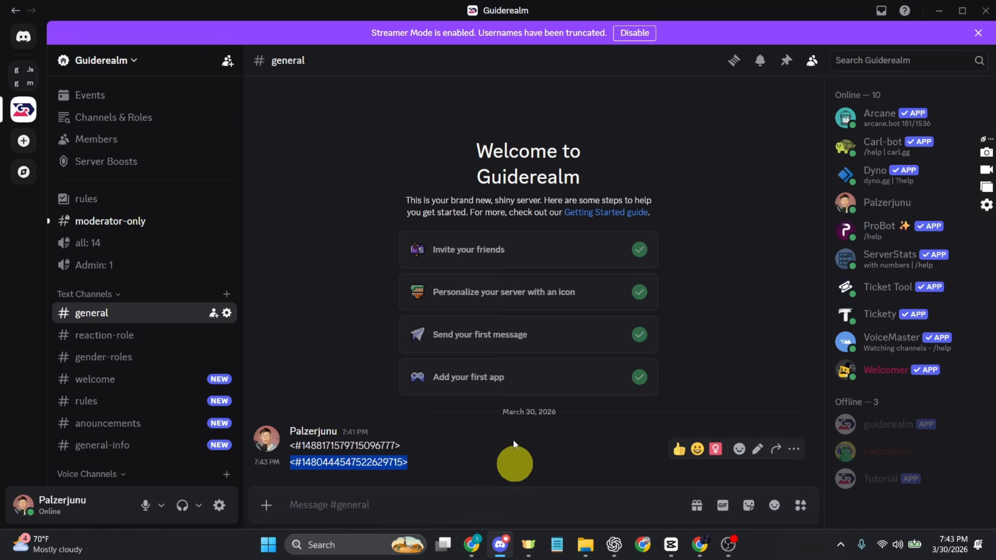
click(518, 405)
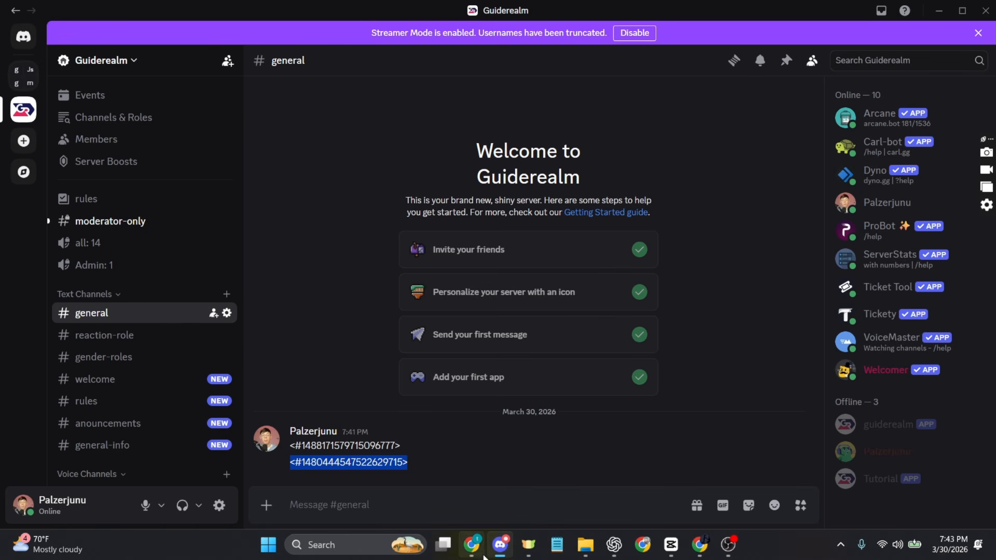
click(472, 544)
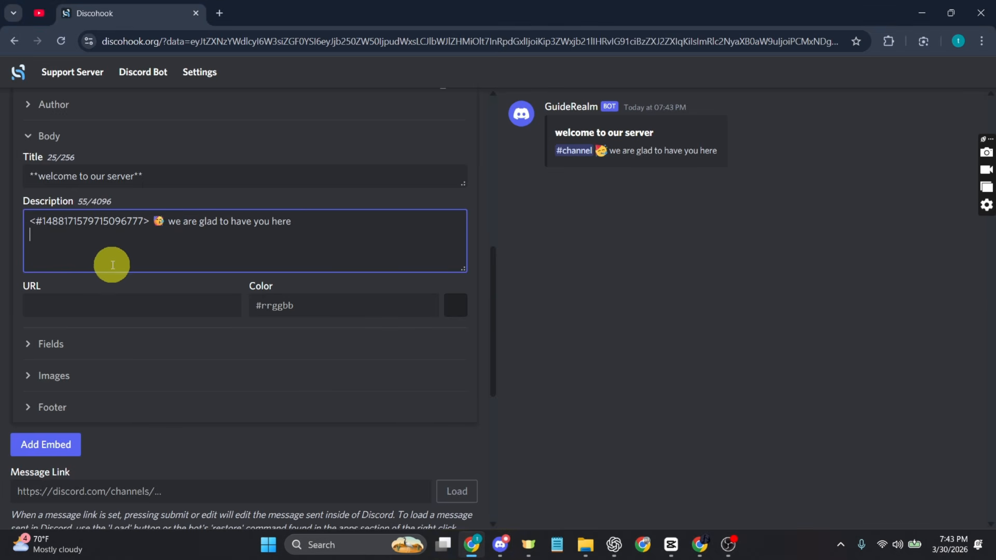
key(Return)
key(ctrl+v)
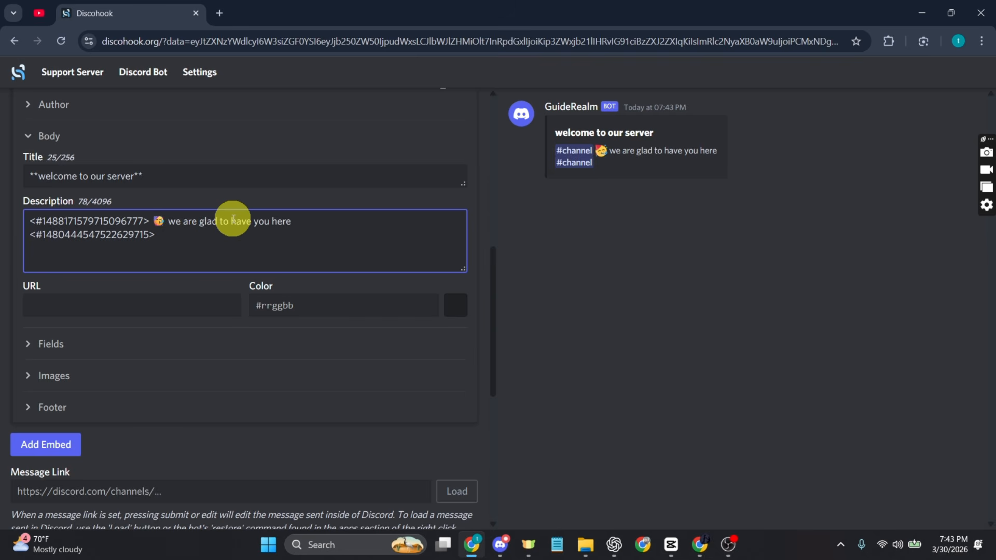
Step: Add the OK hand emoji and "make sure to read the server rules" after the rules channel tag, then start a new line
key(super+period)
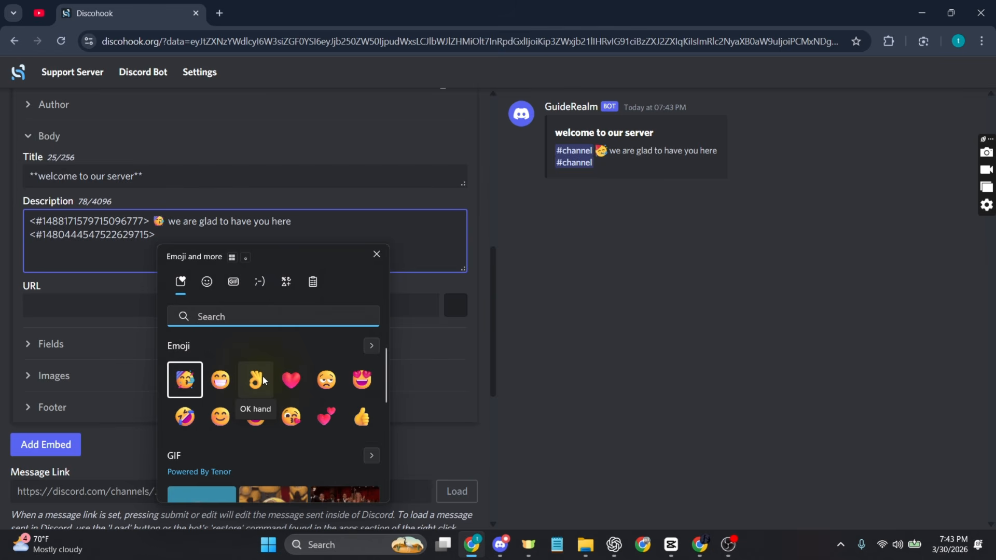
click(263, 376)
click(376, 254)
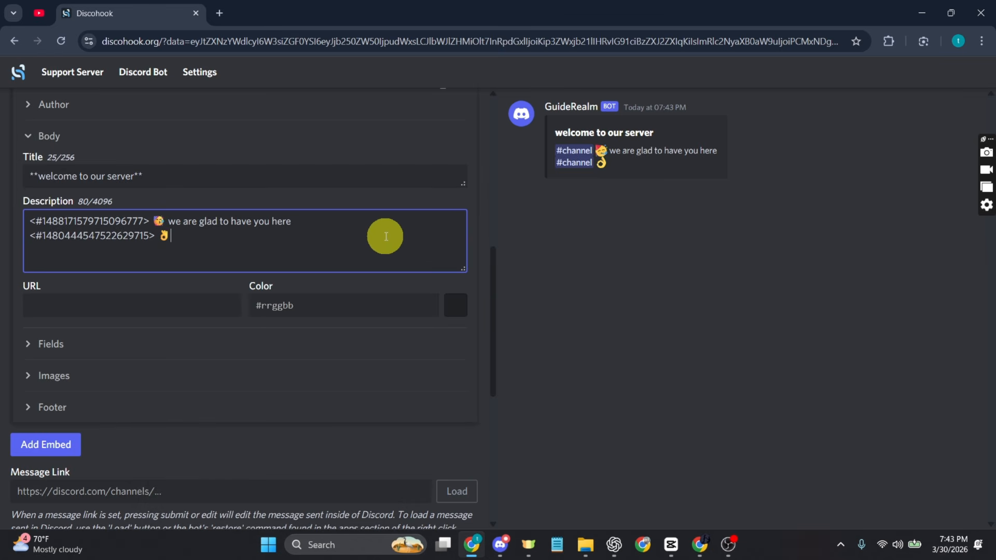
text(make sure)
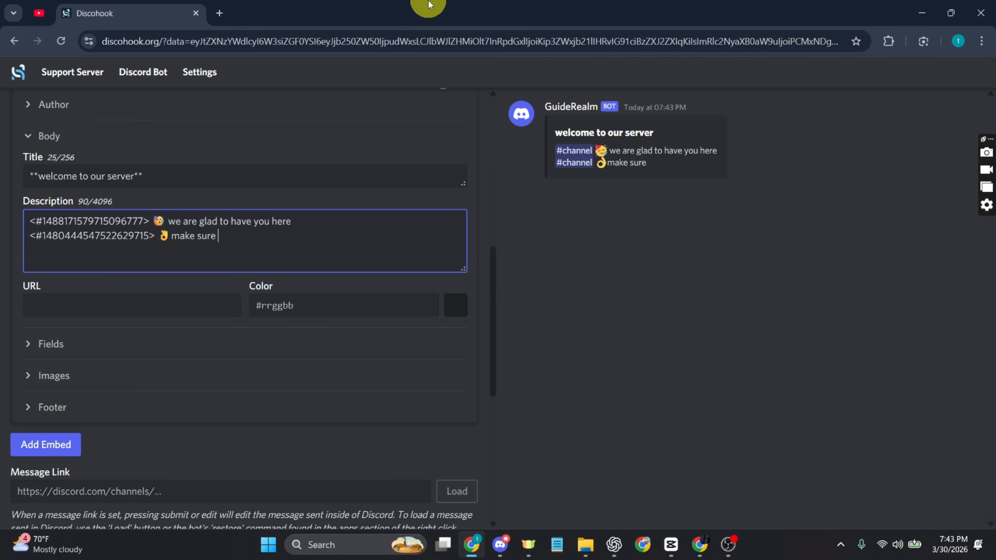
text( to reas the ser)
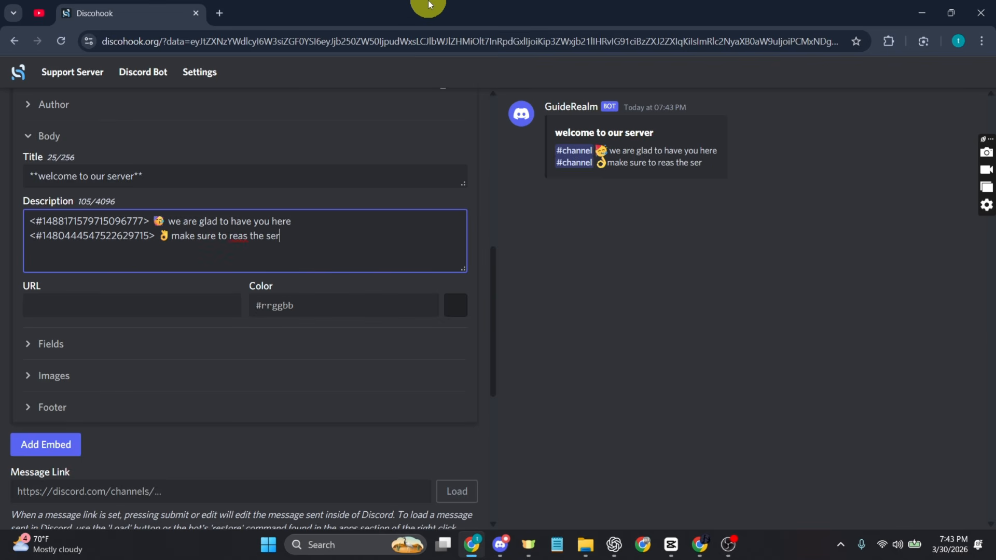
text(ver rules)
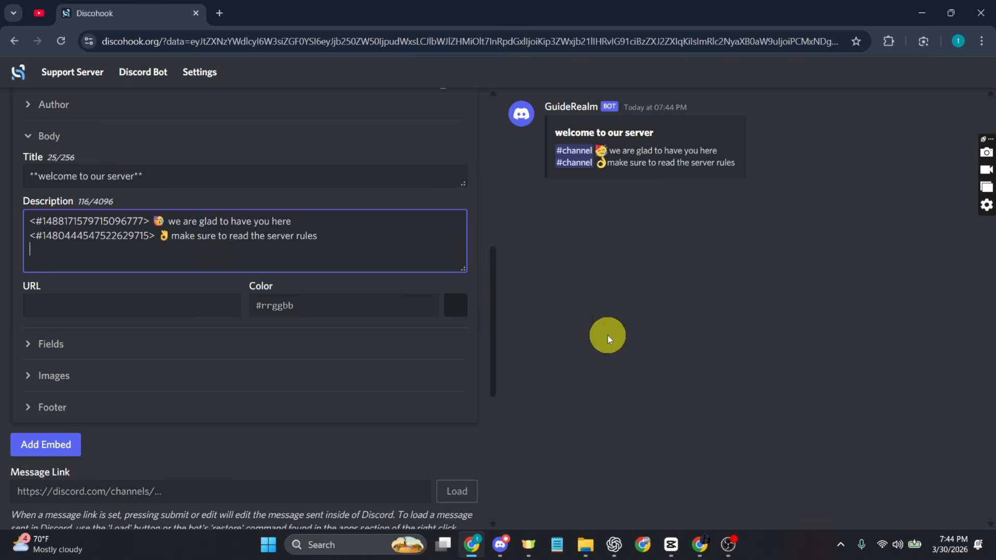
Step: Switch to Discord and send a mention of the Admin role as a raw ID tag in the general channel
click(501, 545)
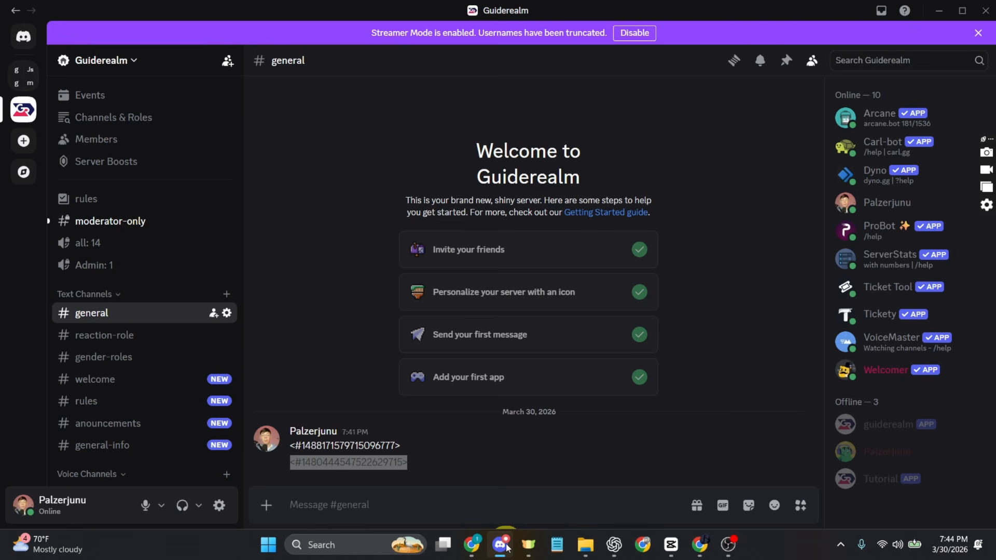
click(371, 496)
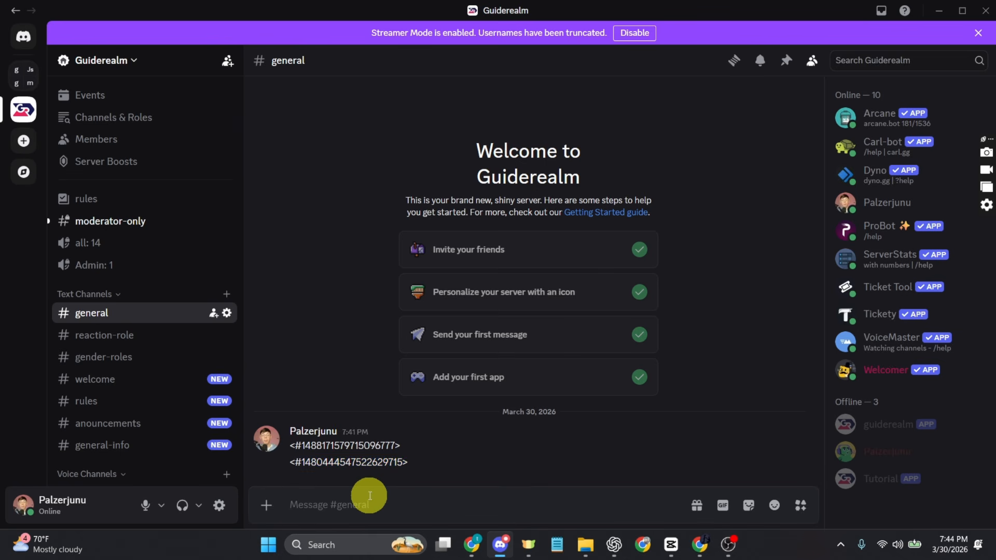
text(@)
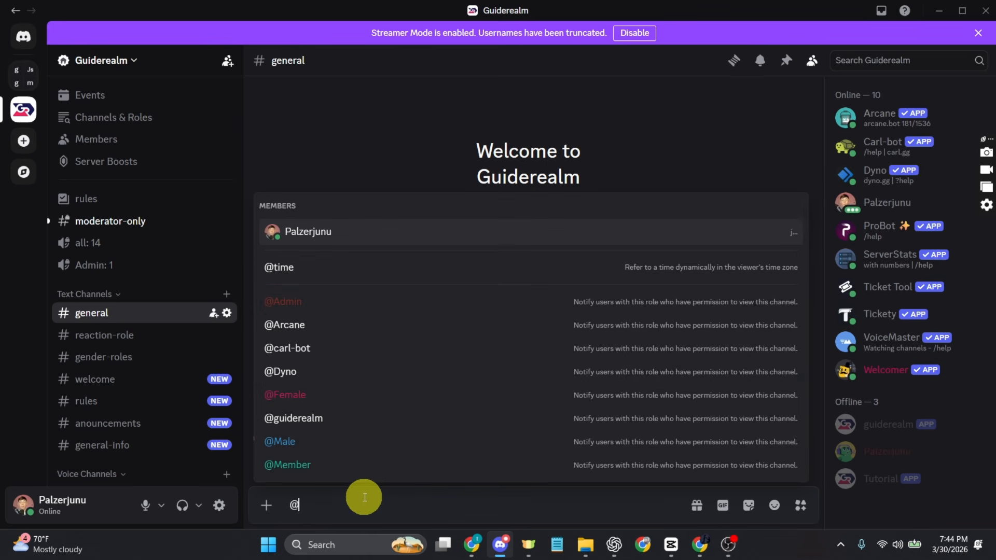
click(298, 303)
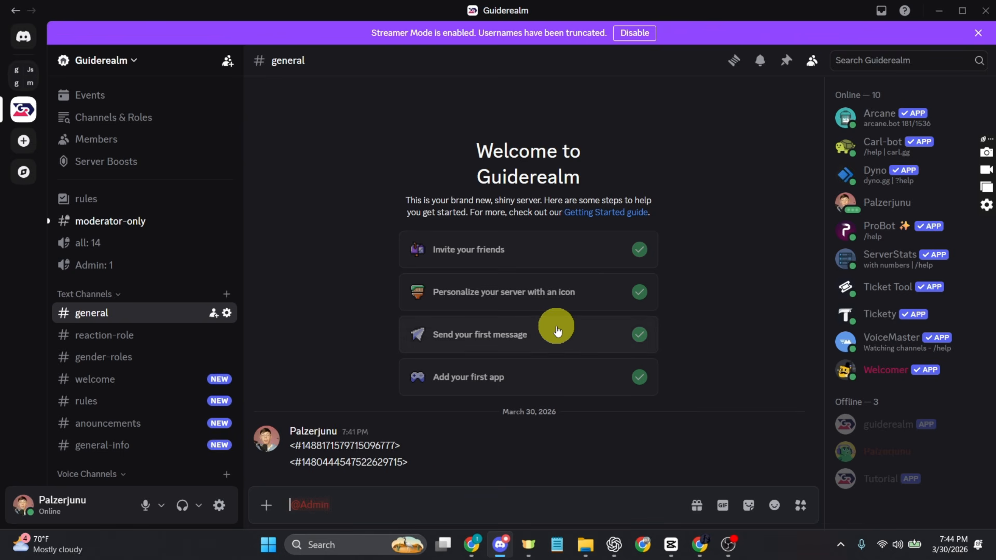
text(\)
key(Return)
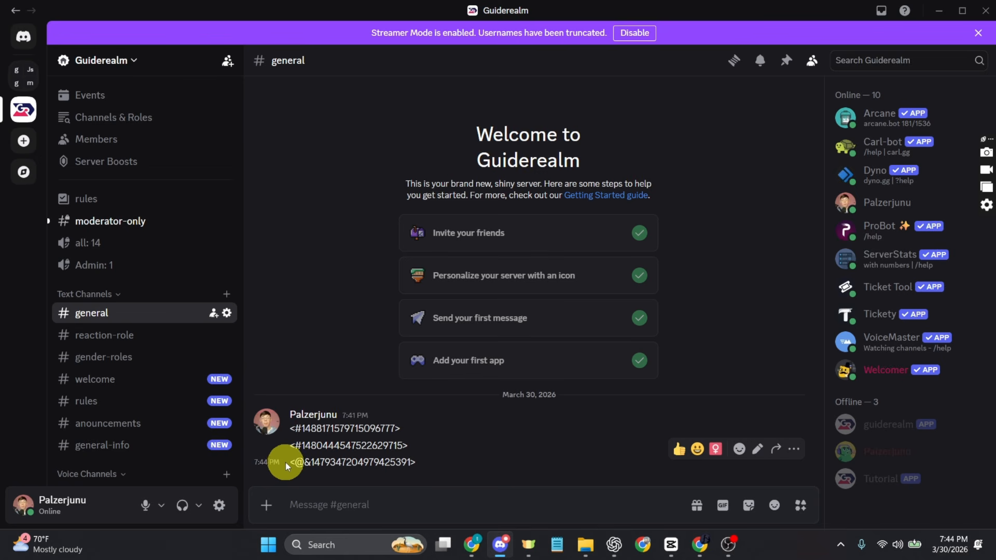
Step: Copy the Admin role tag into Discohook's embed description, followed by "They are the officers of the server" and a new line
drag(288, 462, 414, 460)
key(ctrl+c)
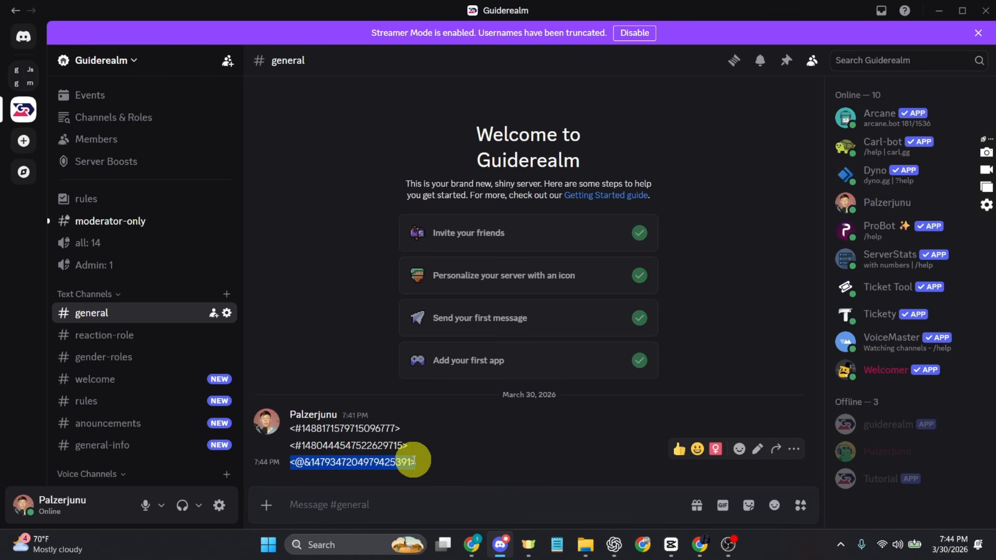
click(488, 550)
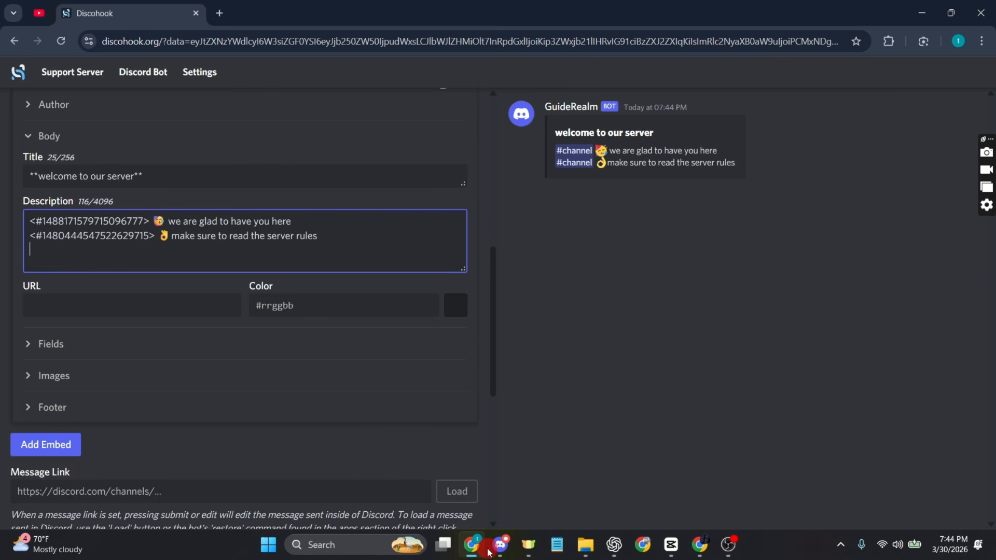
key(ctrl+v)
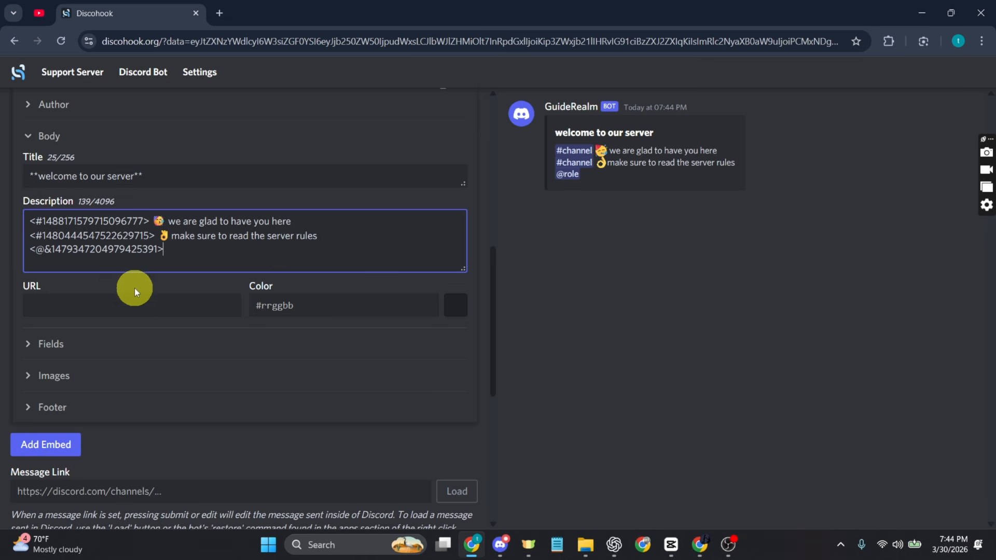
text(They are the officers of the server)
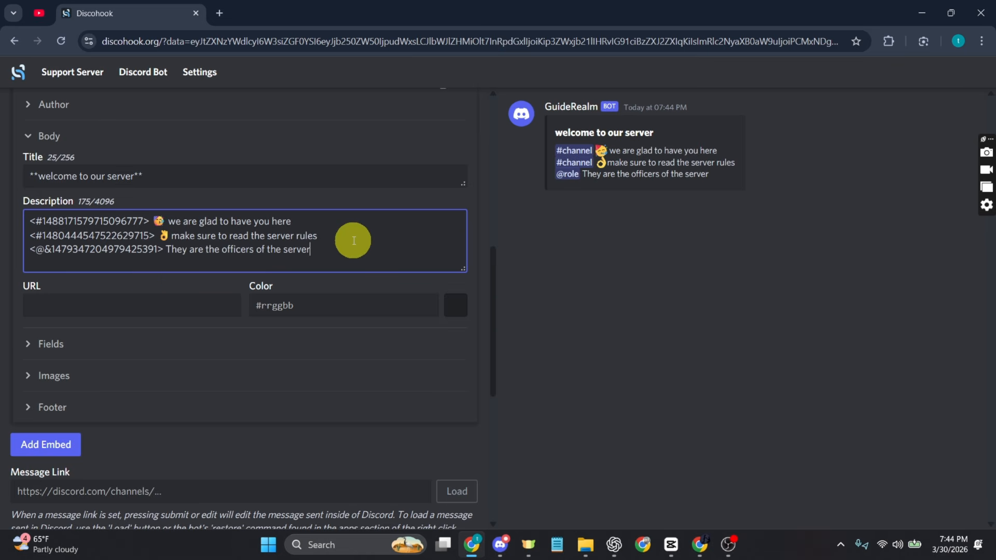
key(Return)
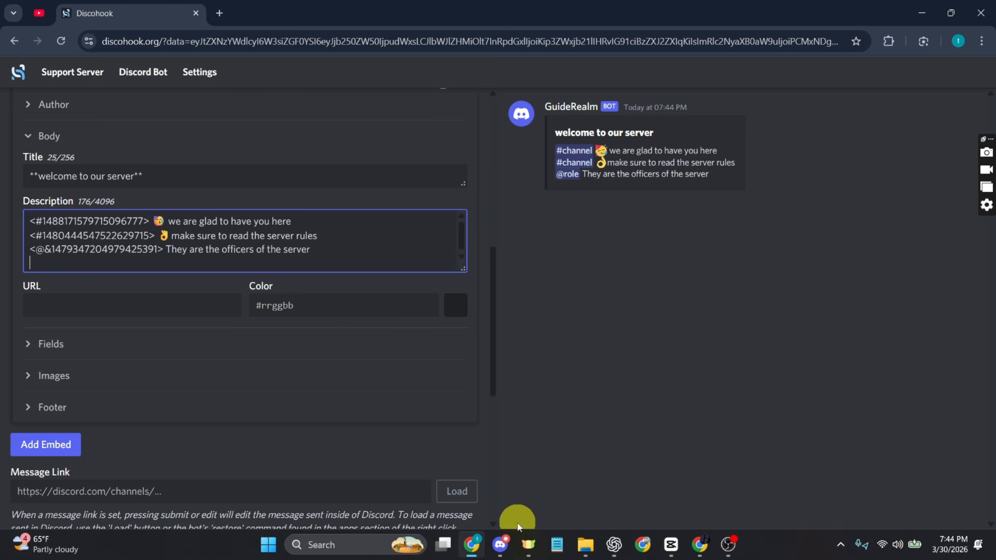
Step: Switch to Discord and send the server's custom guide emoji as a raw ID tag in the general channel
click(509, 505)
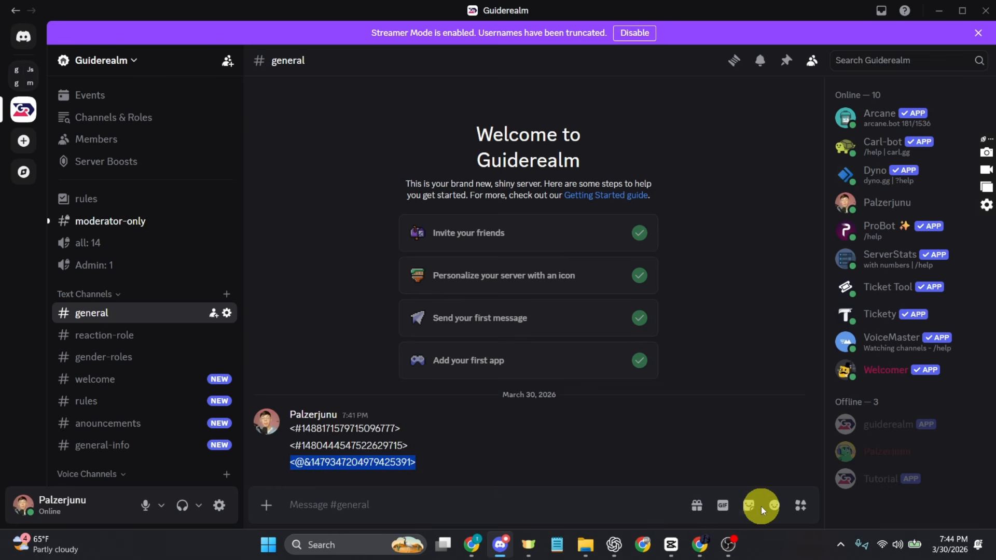
click(771, 507)
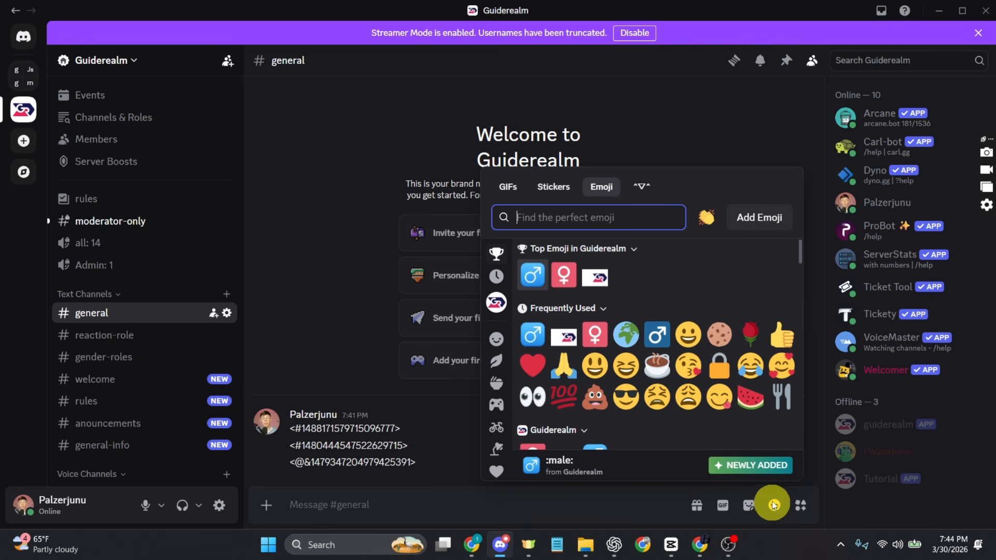
click(600, 281)
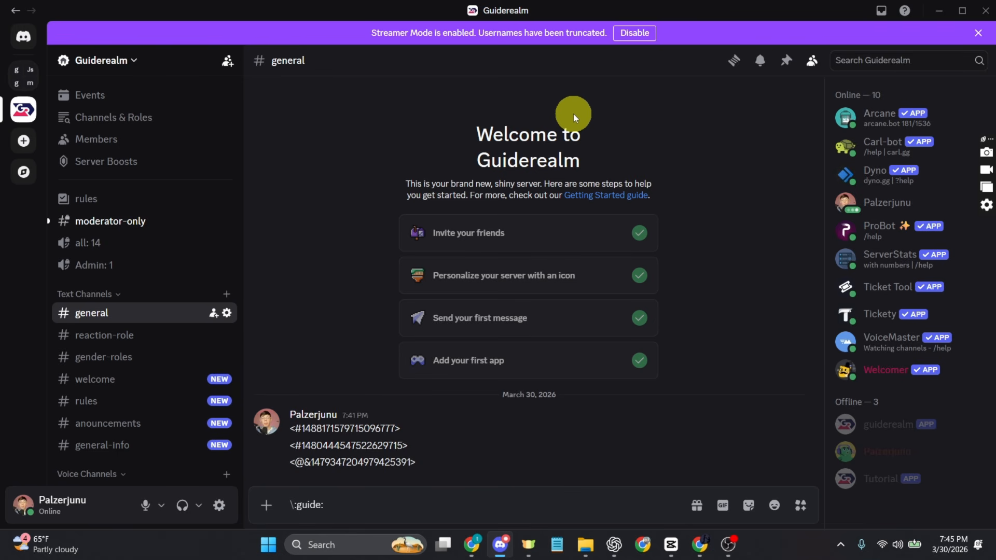
key(Return)
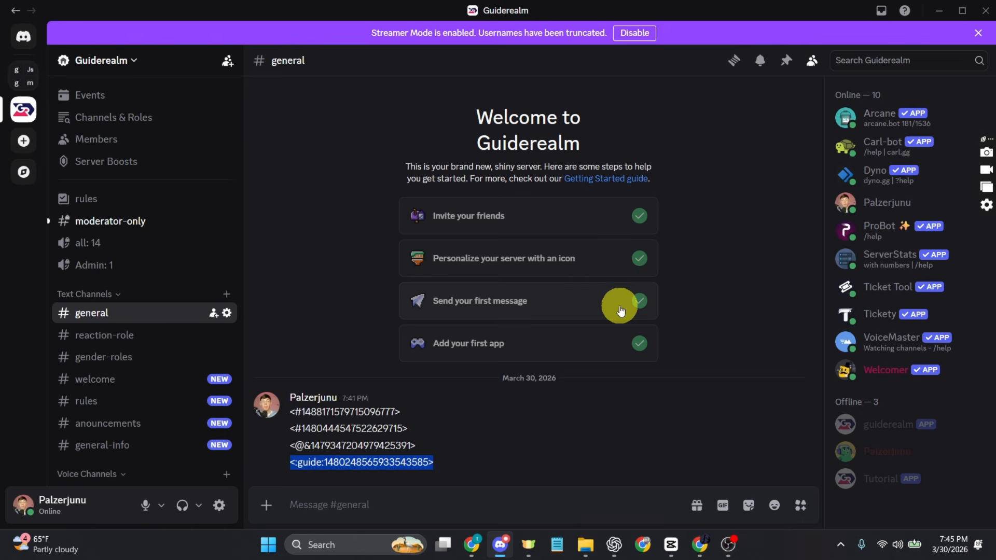
Step: Paste the copied guide emoji tag into Discohook's embed description and start a new line
click(471, 544)
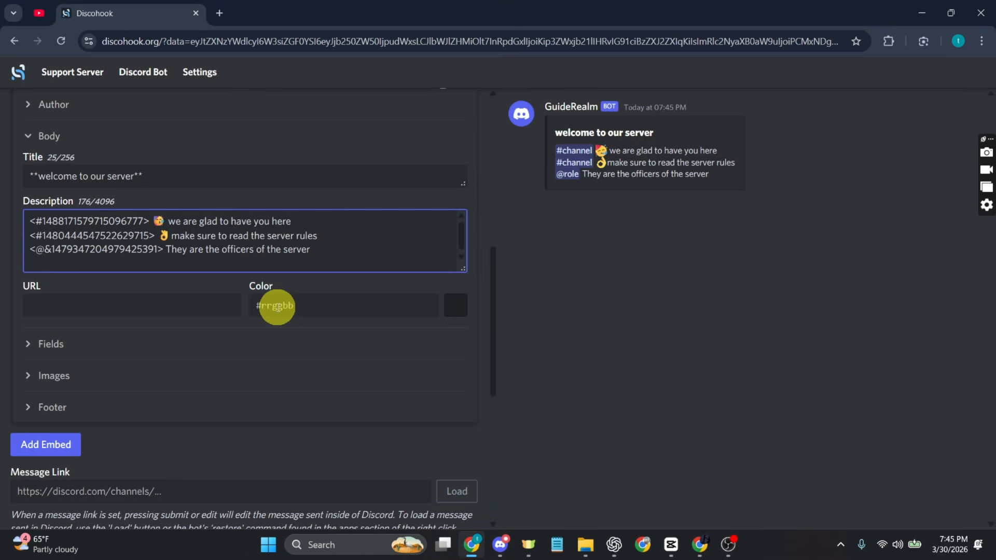
key(ctrl+v)
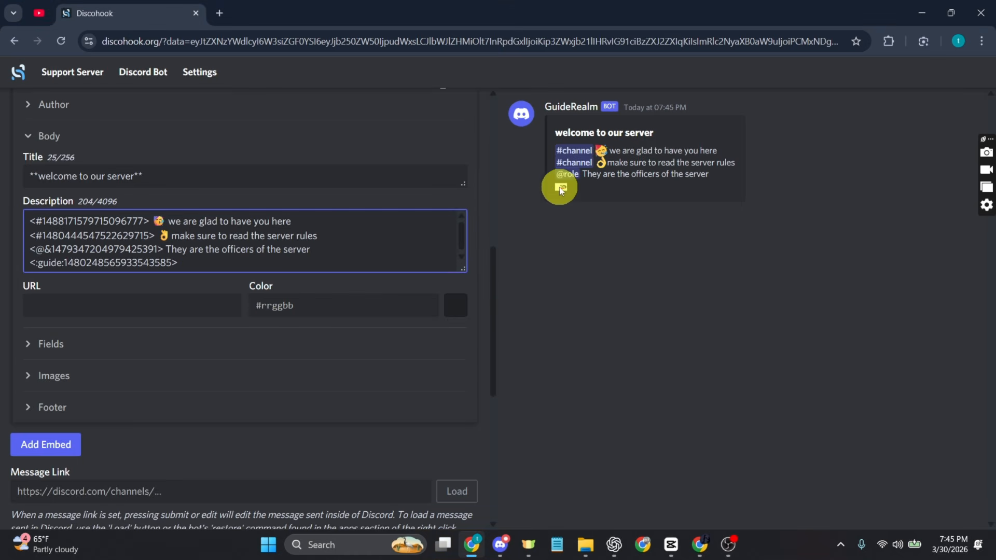
key(Return)
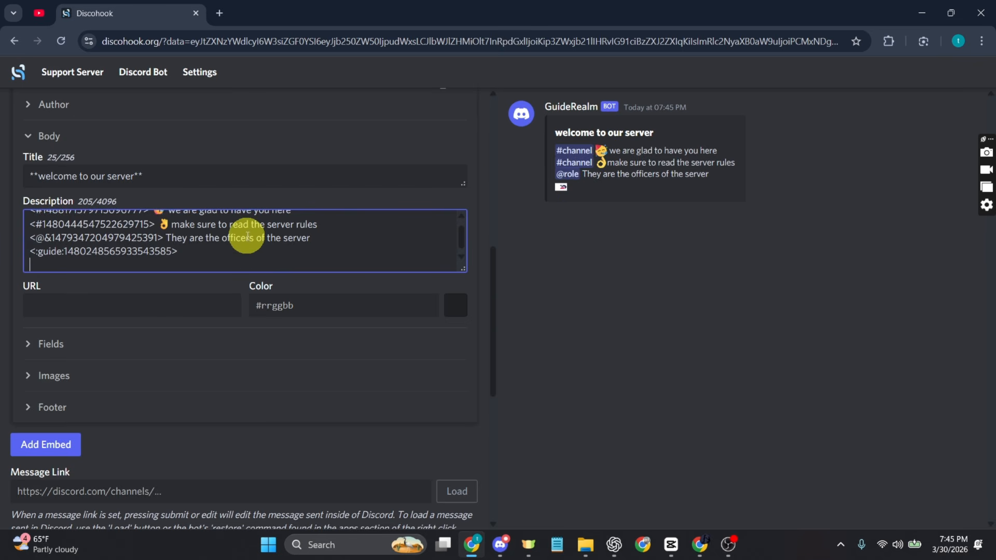
Step: Enter "[My Youtube]" as the link text on the last line of the embed description
text([)
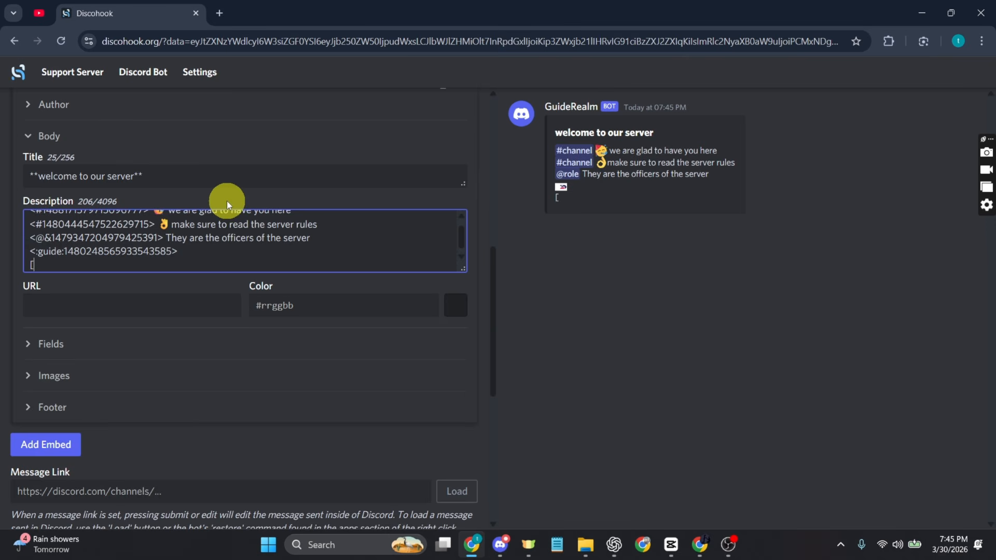
text(My you)
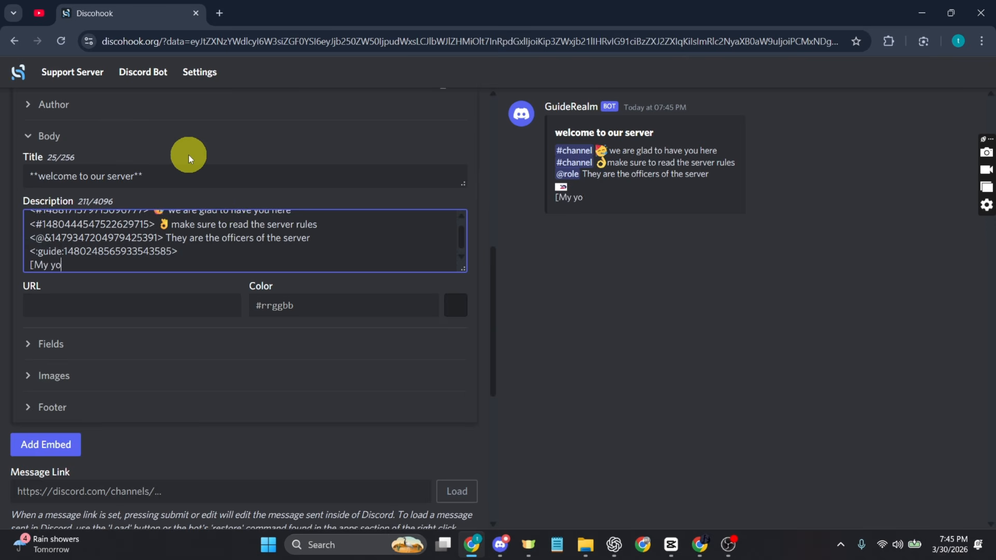
key(BackSpace)
key(BackSpace)
key(BackSpace)
text(Youtube])
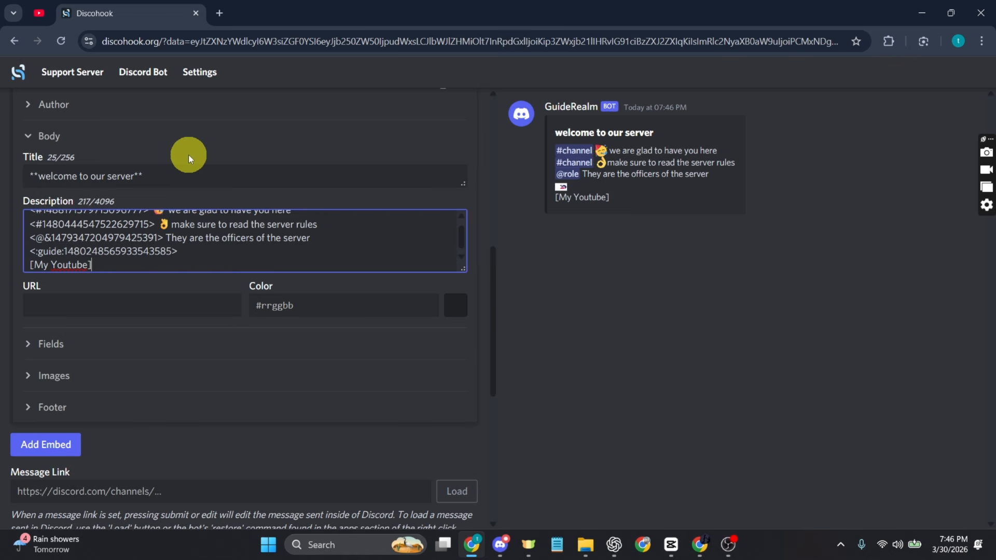
Step: Copy the GuideRealm YouTube channel's URL and add it in parentheses directly after the "[My Youtube]" link text
text(()
click(39, 13)
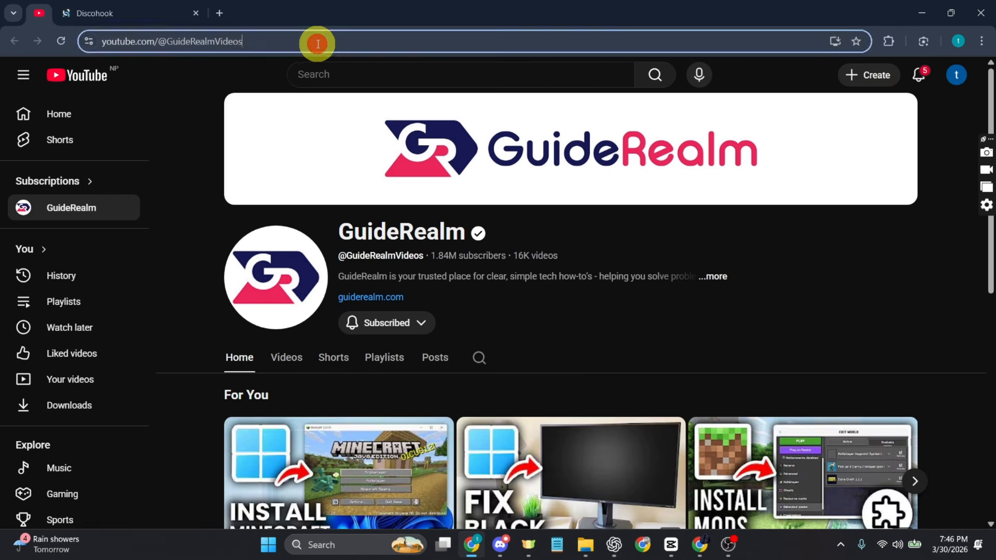
click(323, 39)
double_click(370, 34)
triple_click(370, 35)
key(ctrl+c)
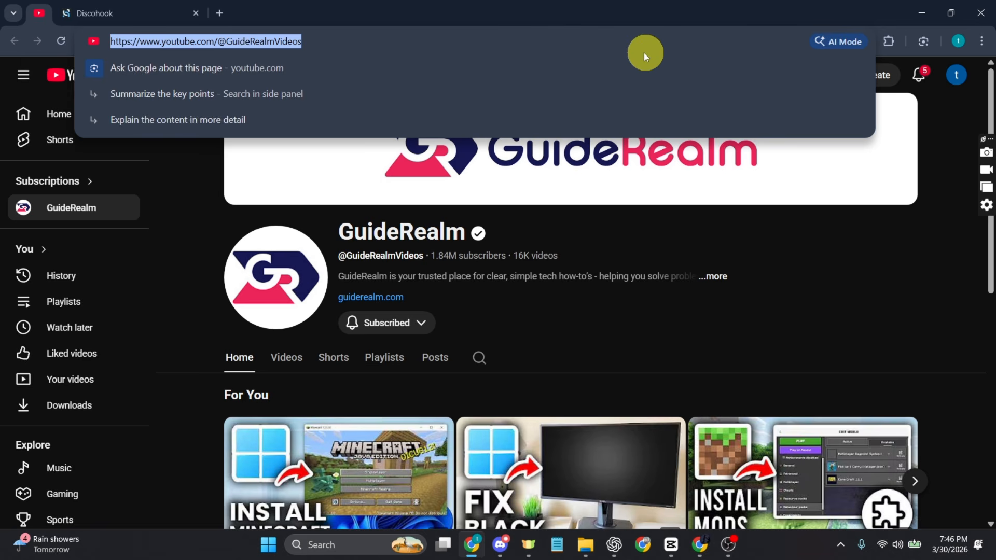
click(113, 17)
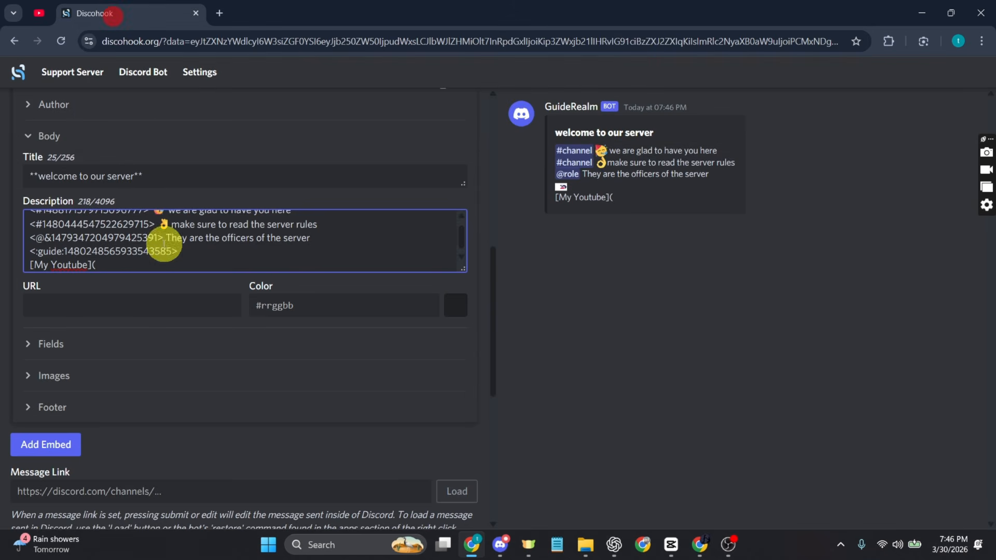
key(ctrl+v)
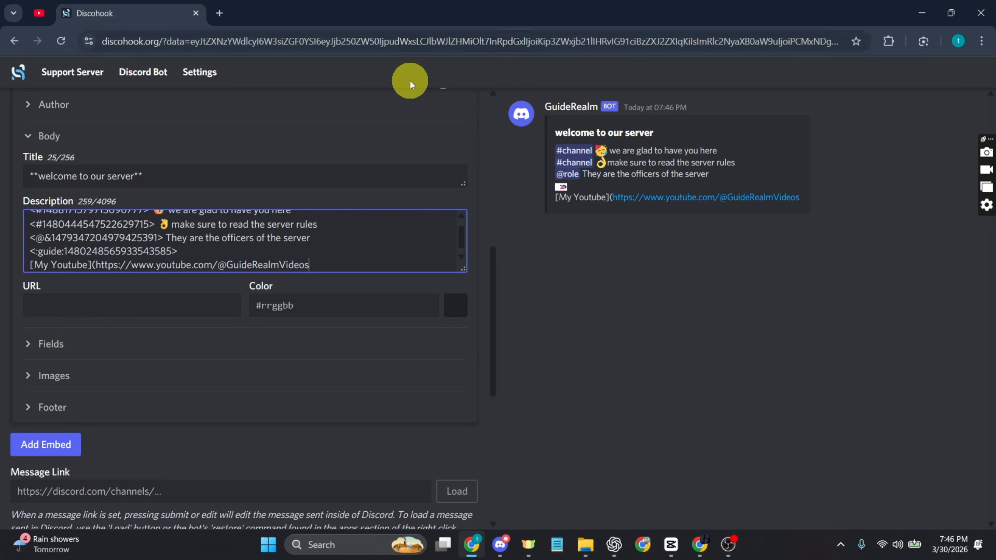
text())
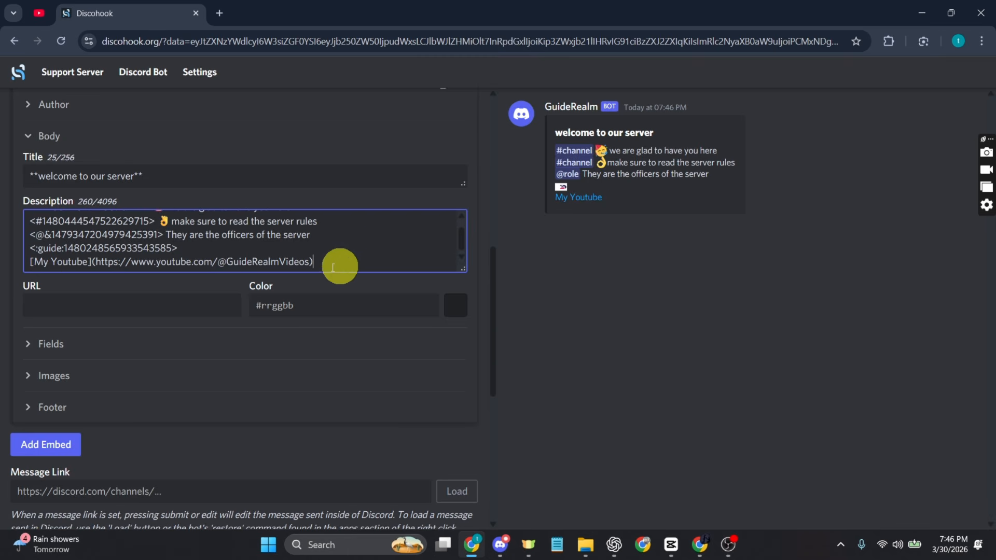
Step: Set the embed's color to the muted pink #be9797
click(295, 307)
click(279, 348)
mouse_move(278, 347)
mouse_down()
mouse_move(269, 370)
mouse_move(275, 424)
mouse_move(356, 409)
mouse_move(330, 348)
mouse_move(289, 356)
mouse_up()
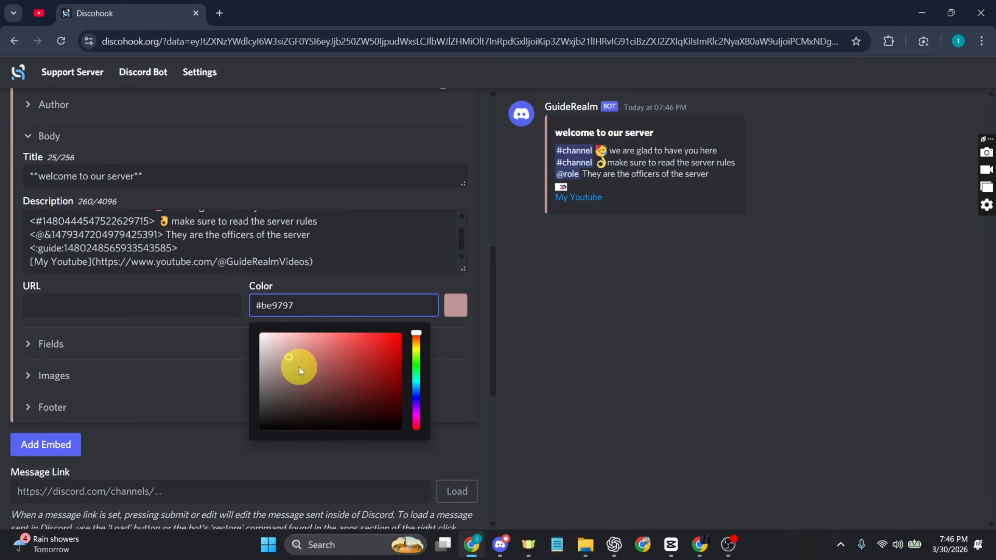
Step: Change the embed's color to bright red #fd0000 and expand the embed's image settings
drag(288, 357, 403, 334)
click(222, 341)
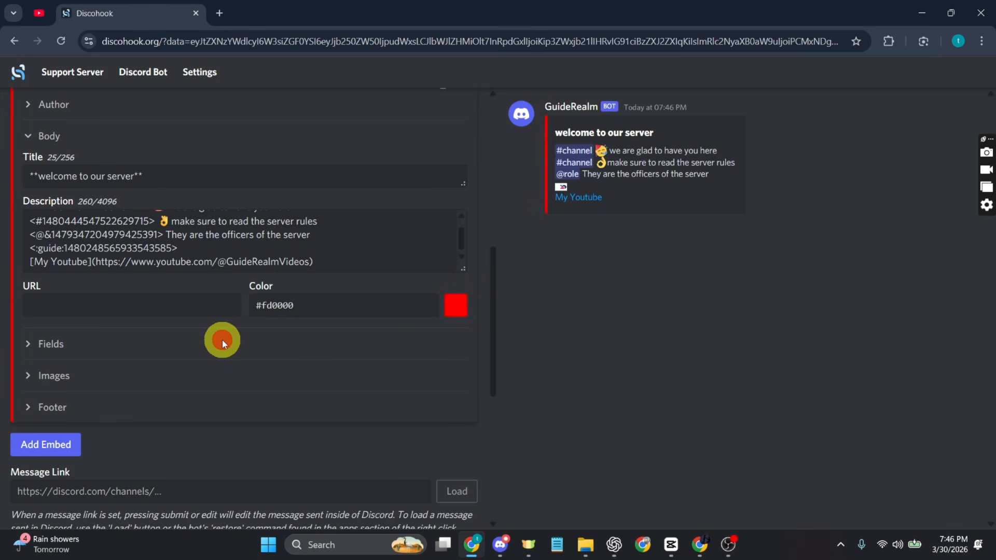
click(39, 377)
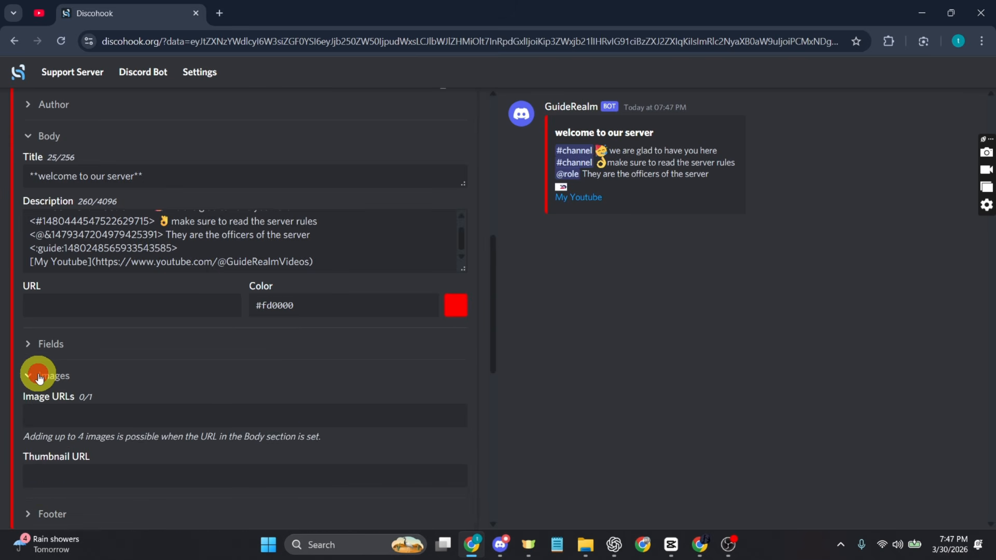
Step: Switch to Discord and post the image download.png from the Pictures folder in the general channel
click(502, 547)
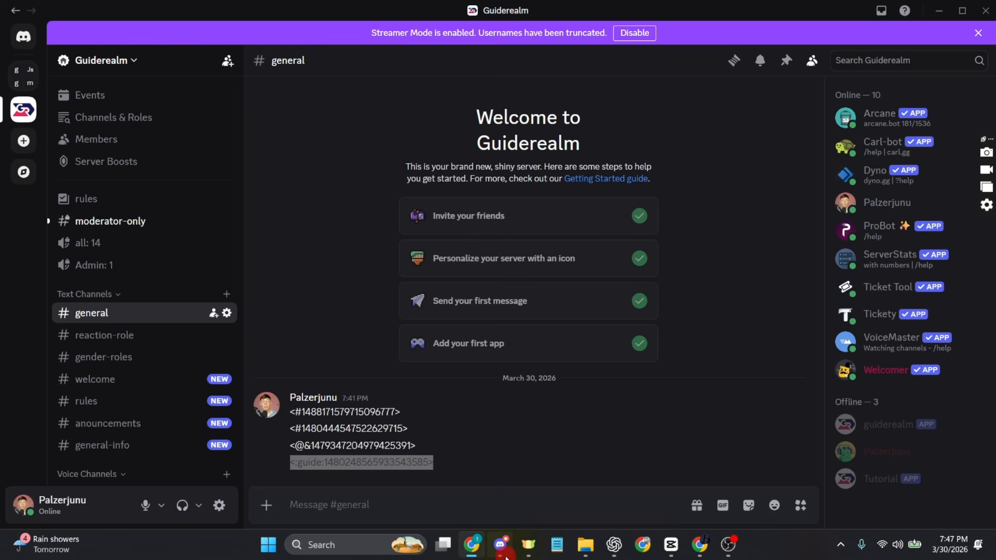
click(268, 509)
click(307, 407)
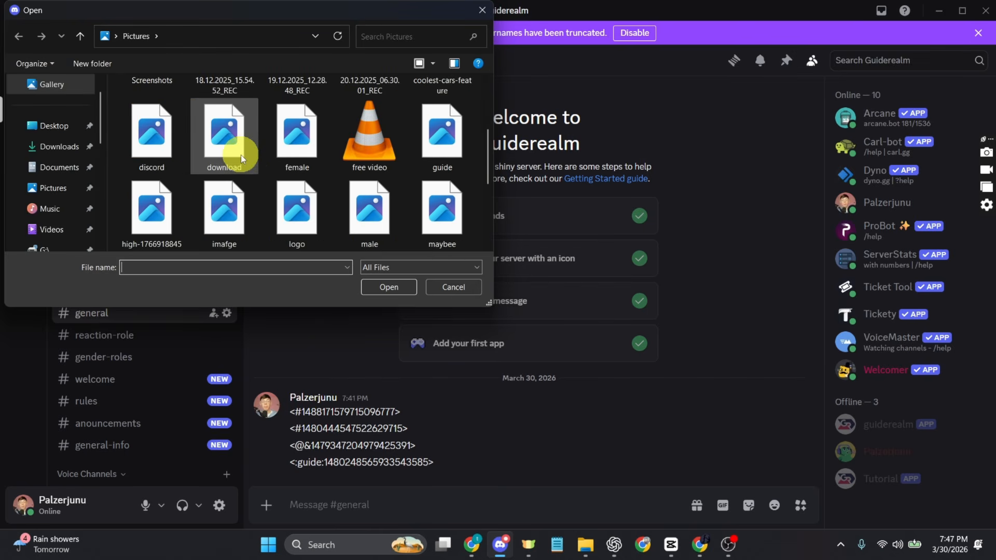
double_click(237, 147)
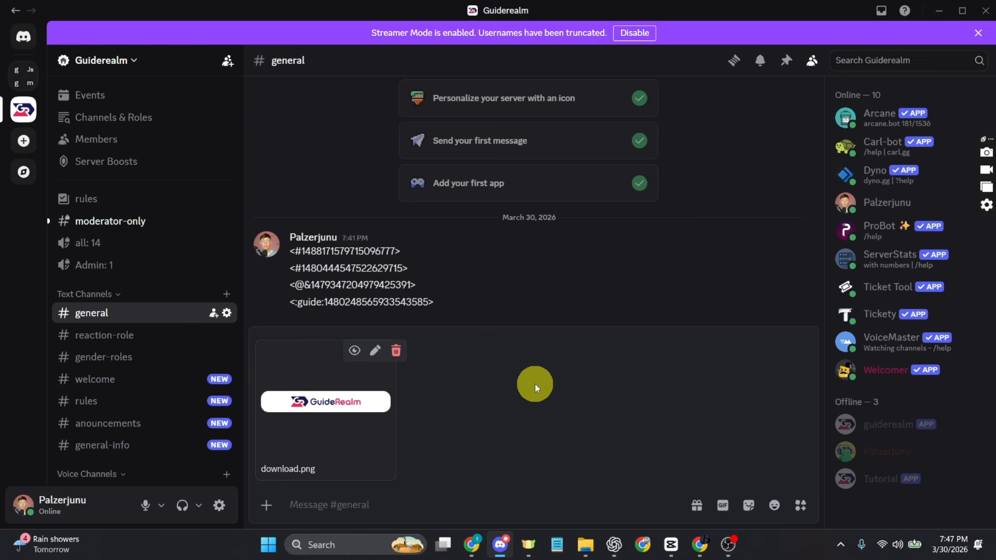
key(Return)
text(\)
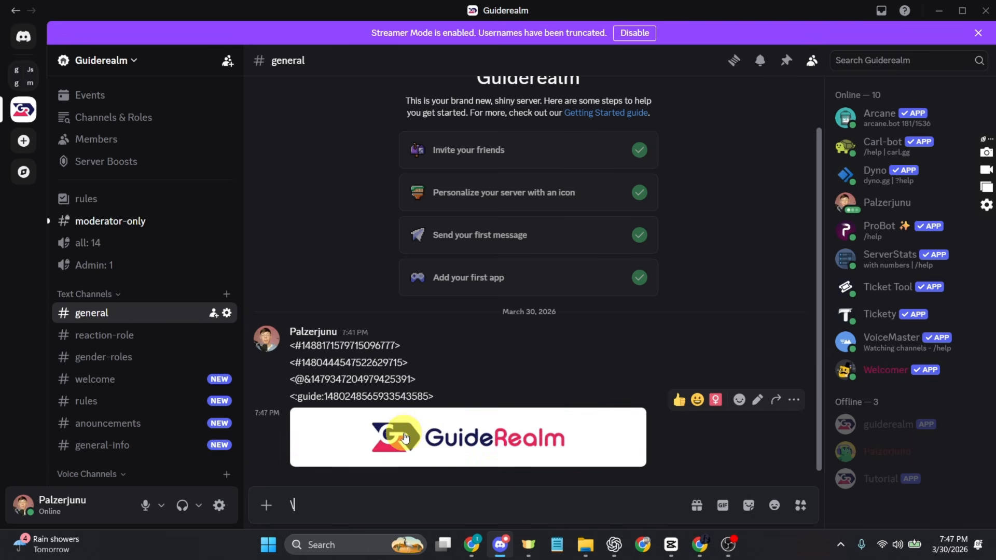
Step: Enlarge the posted GuideRealm logo image and copy its link
click(408, 434)
right_click(461, 272)
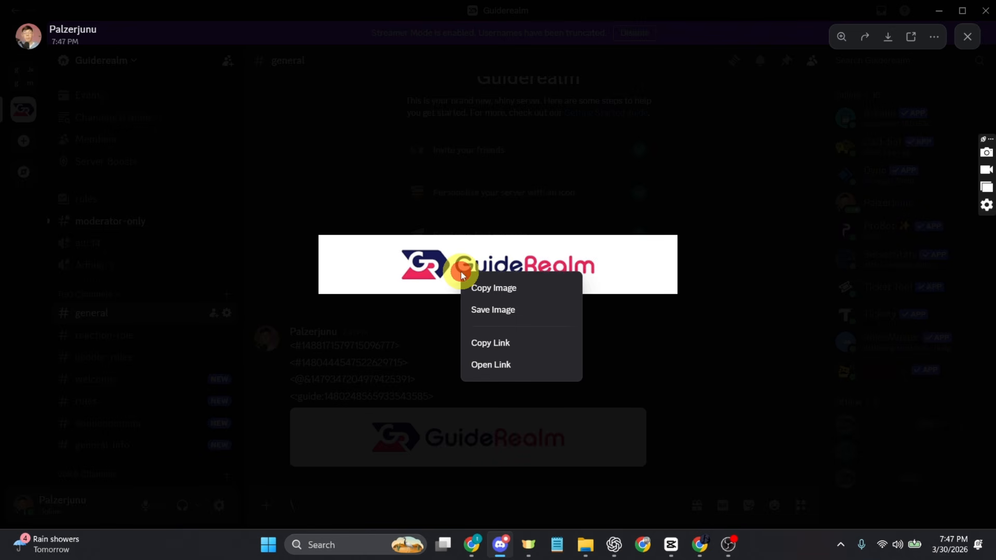
click(490, 348)
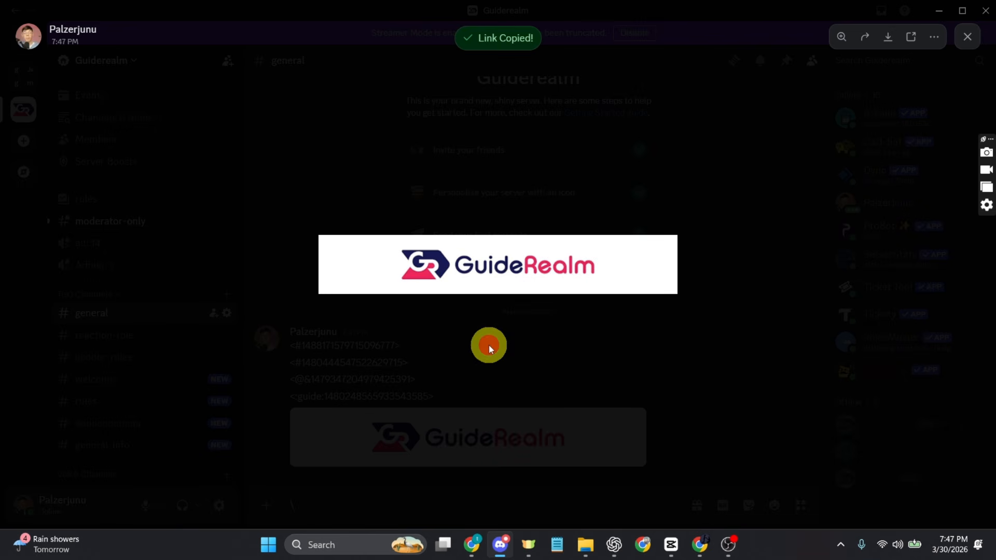
Step: Switch back to Discohook and paste the copied logo link as the embed's main image URL, leaving the thumbnail empty
click(471, 544)
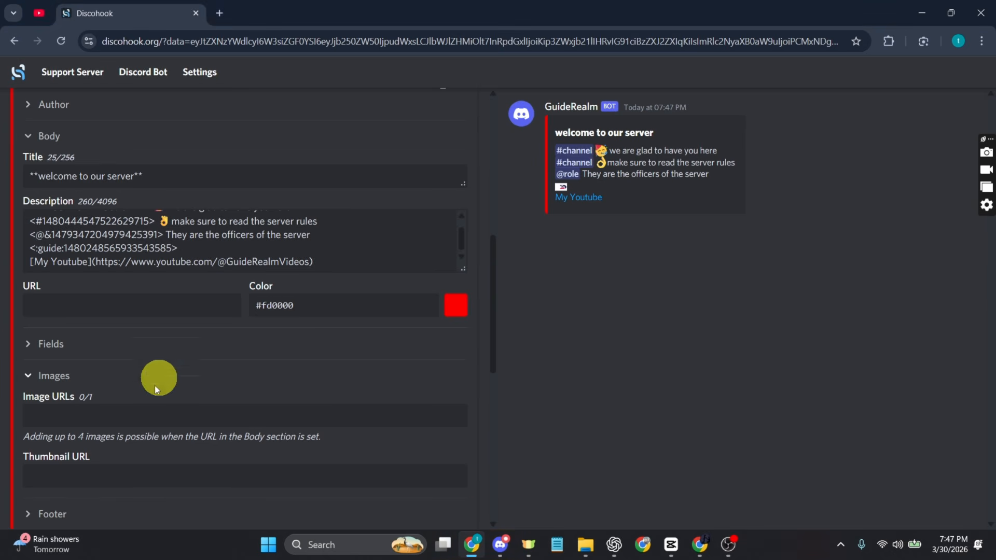
click(129, 419)
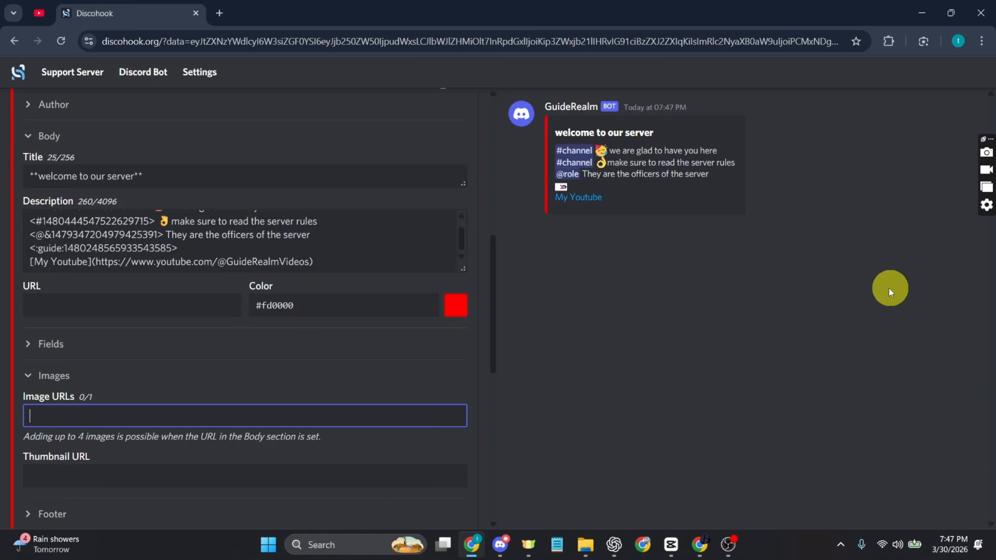
key(ctrl+v)
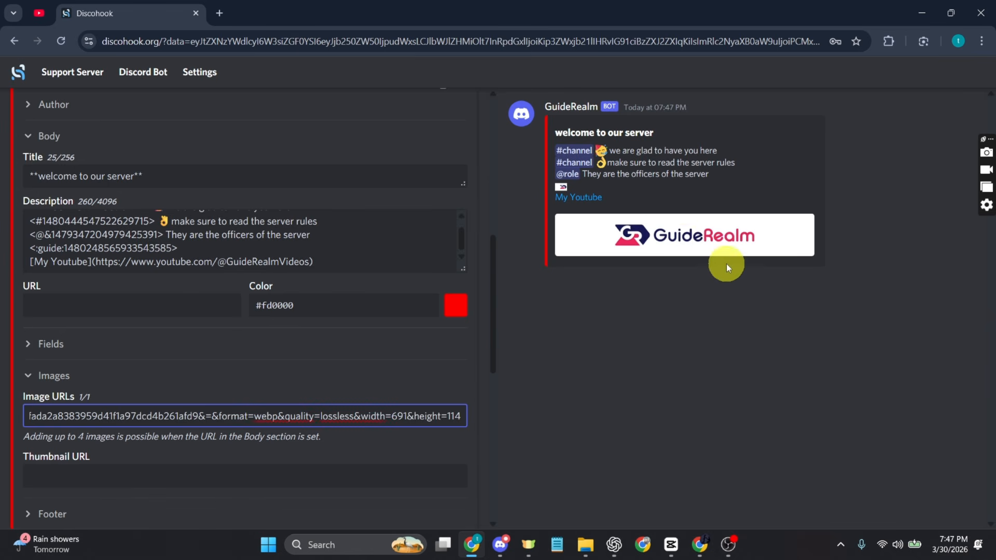
scroll(176, 413, down, 1)
click(176, 413)
Step: Add a blank second embed, discard it, and send the welcome message through the webhook
scroll(161, 465, down, 2)
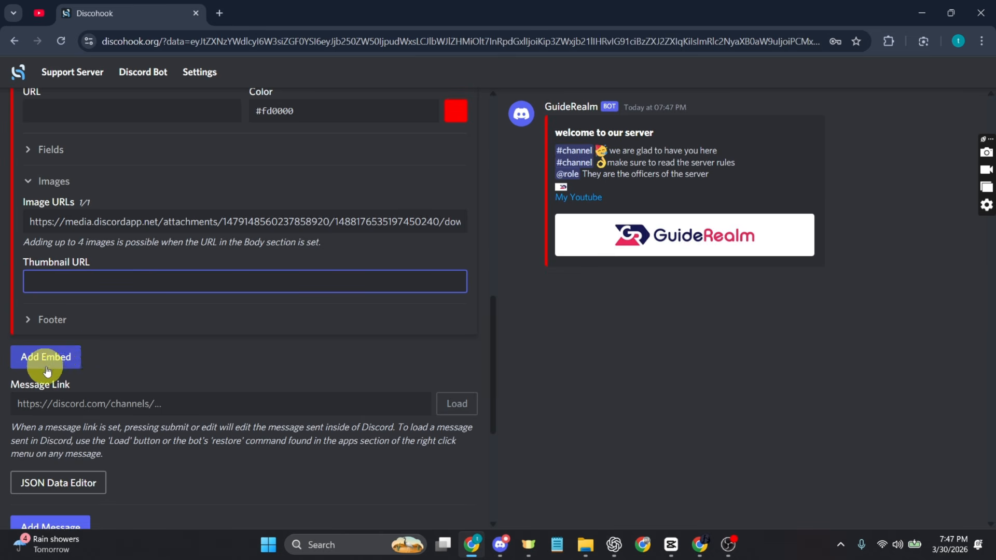
click(66, 367)
scroll(236, 403, up, 8)
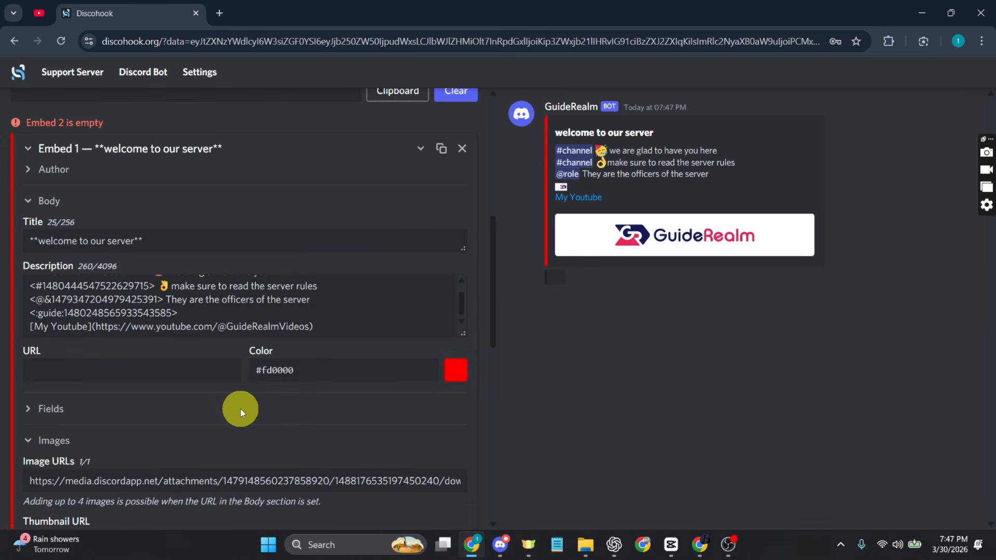
scroll(241, 408, up, 2)
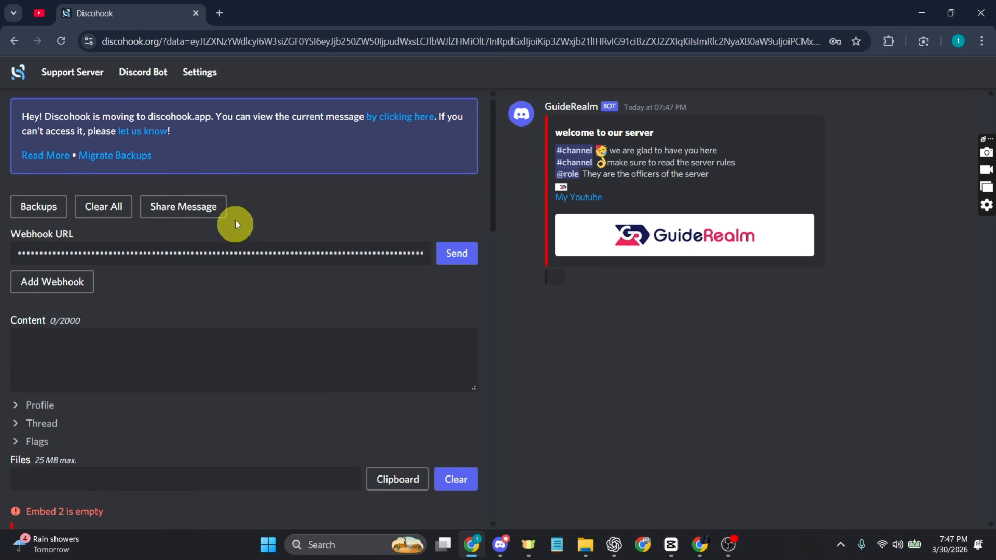
click(458, 254)
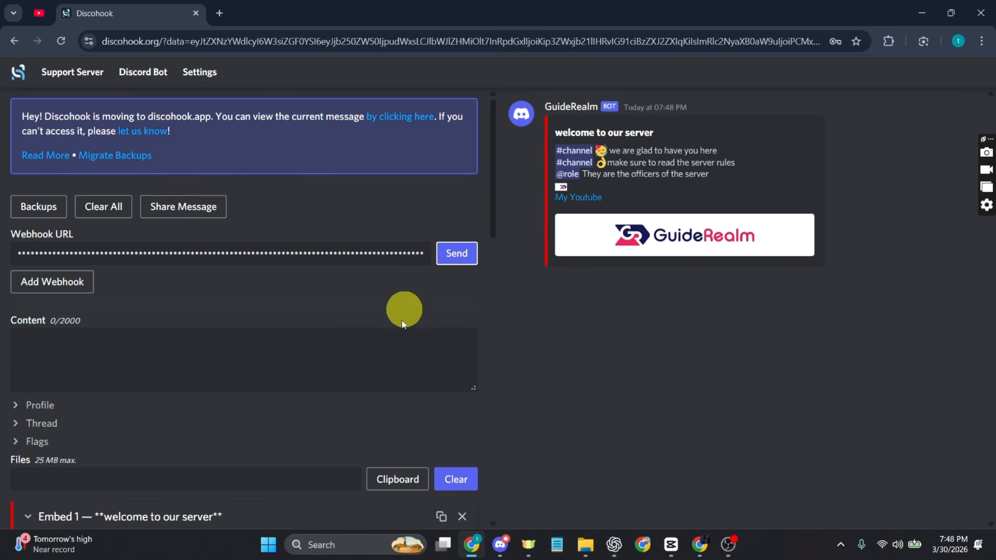
Step: Switch to Discord, close the enlarged logo image, and open the general-info channel to check the posted welcome embed
mouse_move(500, 545)
click(494, 467)
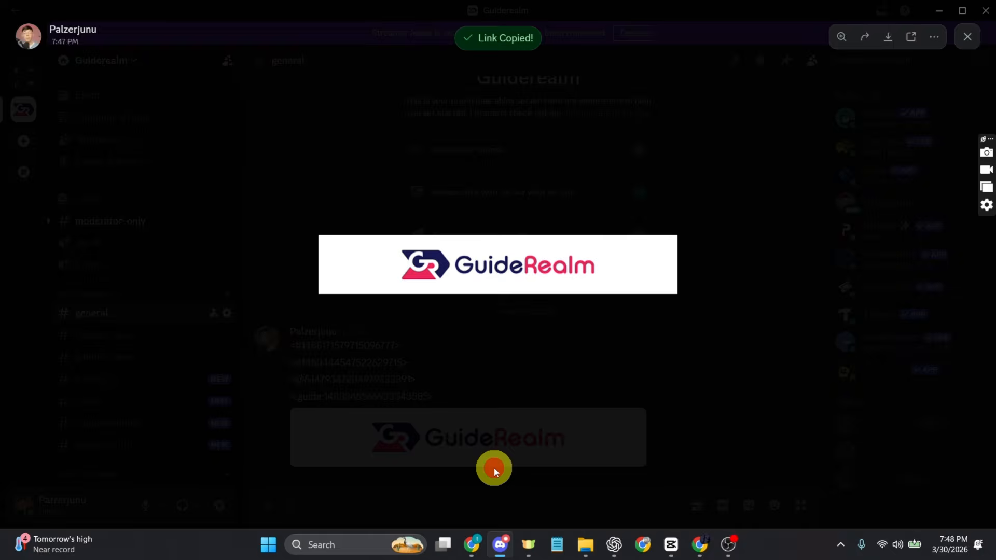
click(493, 468)
click(127, 444)
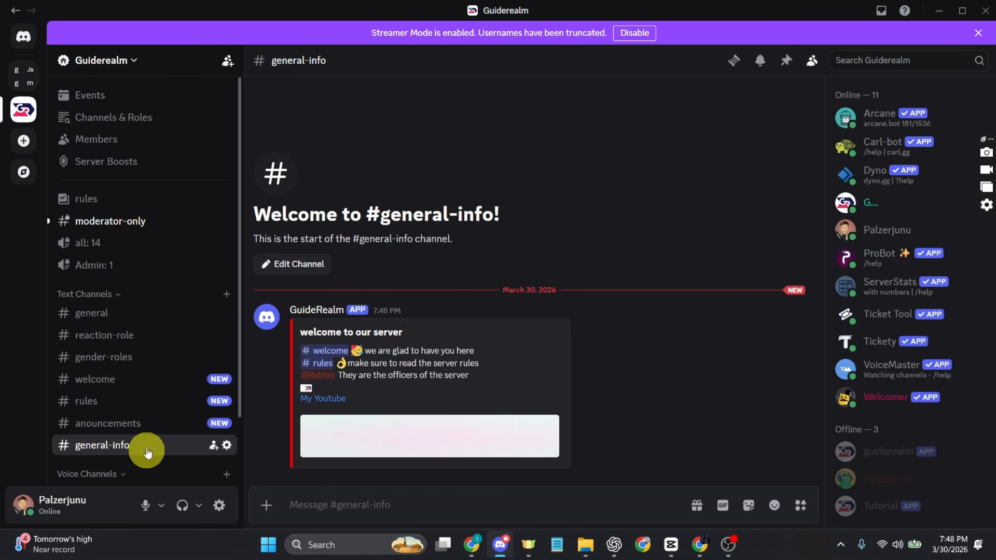